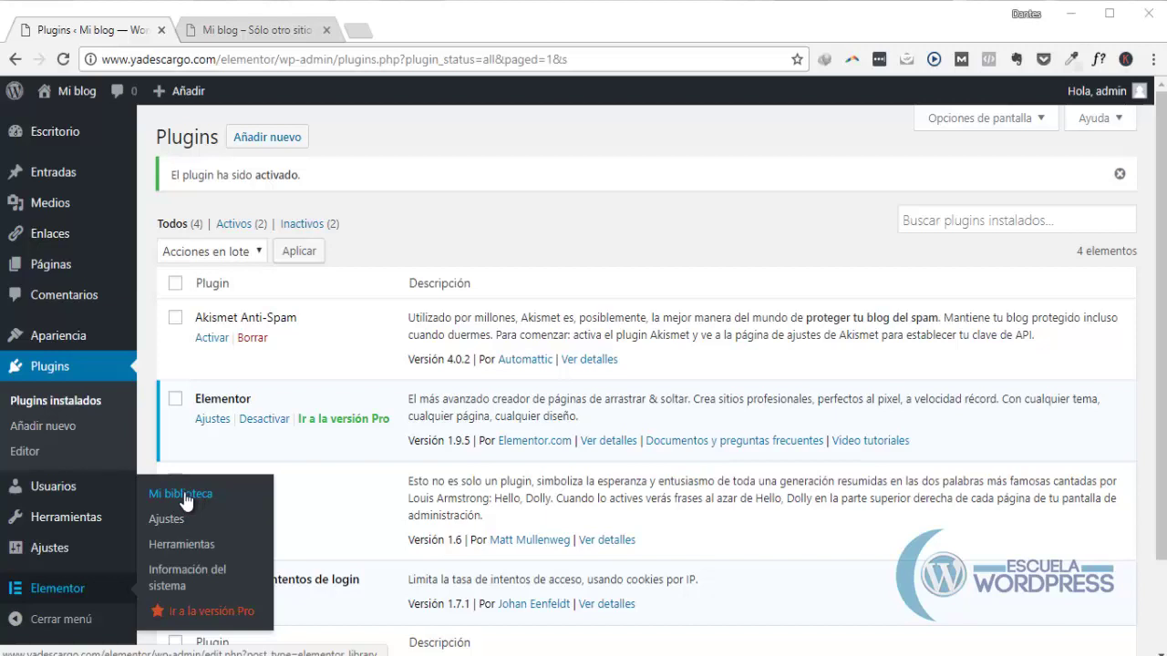
# Open Elementor's Mi biblioteca page in a new browser tab and show its template import form.
pyautogui.middleClick(185, 495)
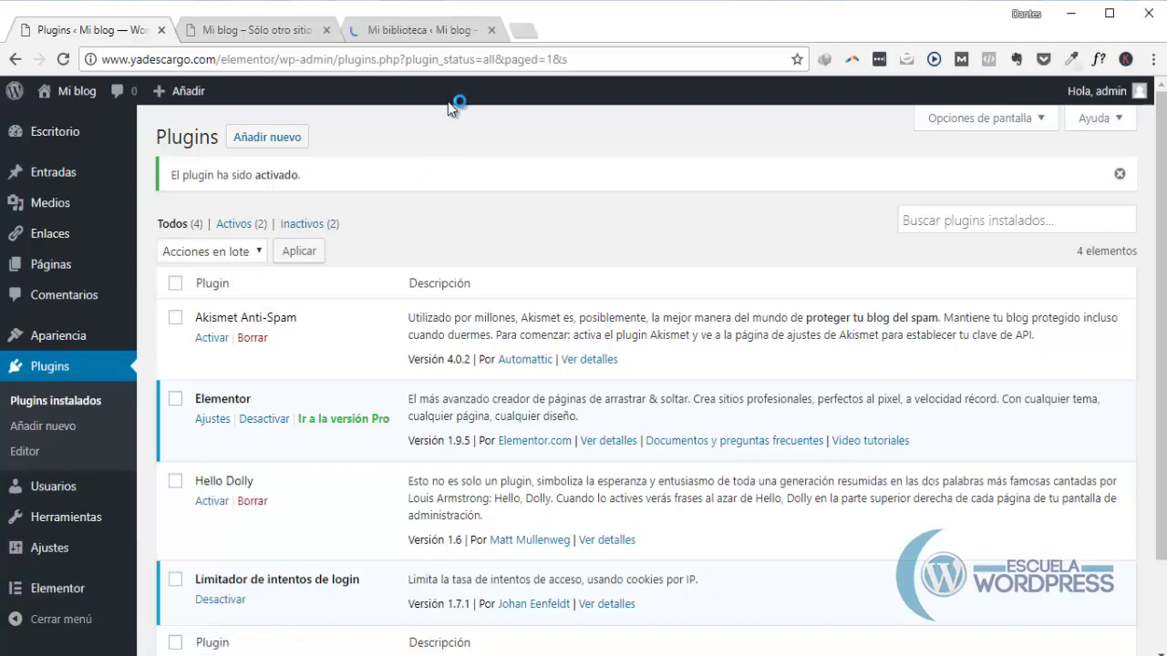
pyautogui.click(398, 32)
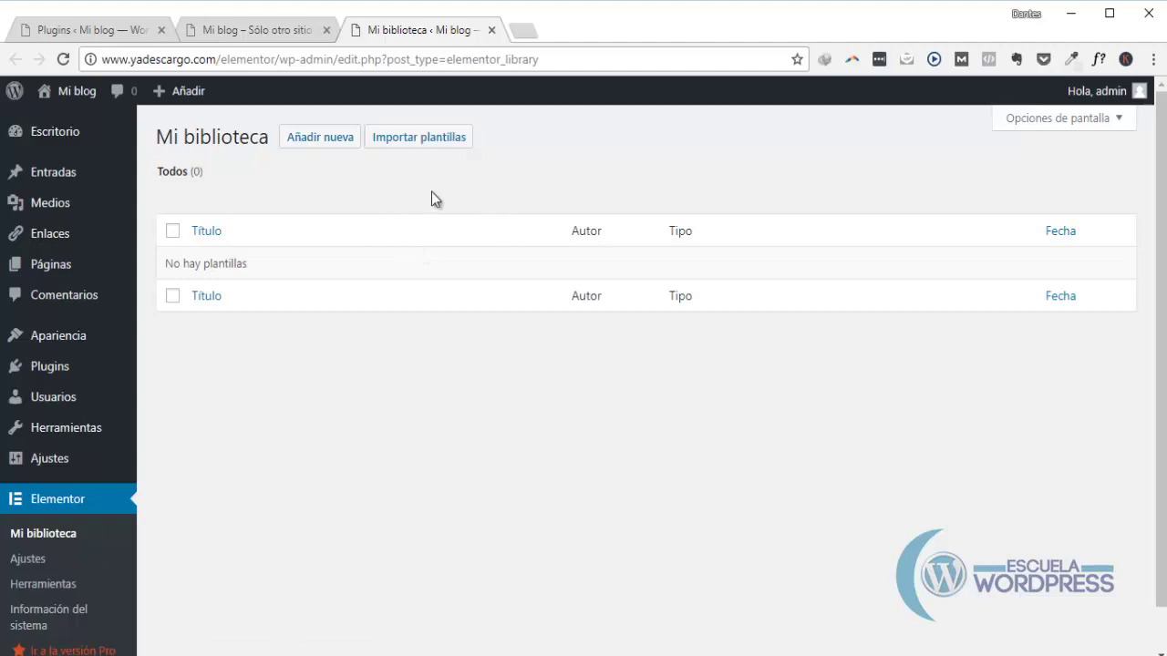
pyautogui.click(462, 143)
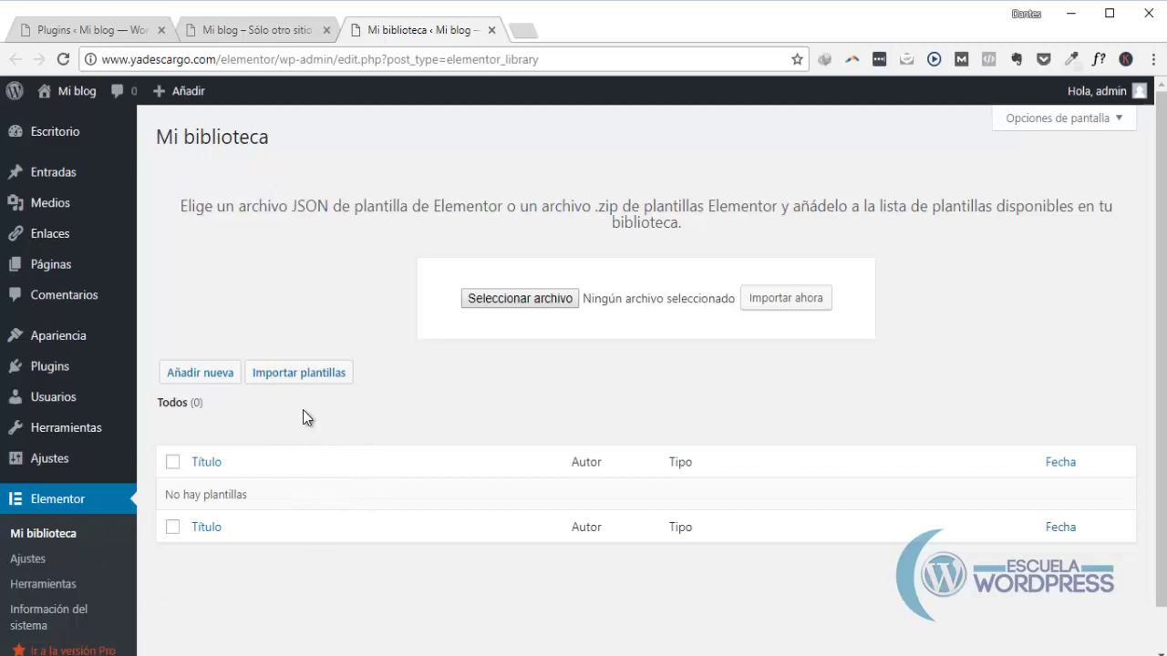
# Open Elementor's Ajustes page and try toggling the Entradas content type, leaving it enabled.
pyautogui.click(35, 558)
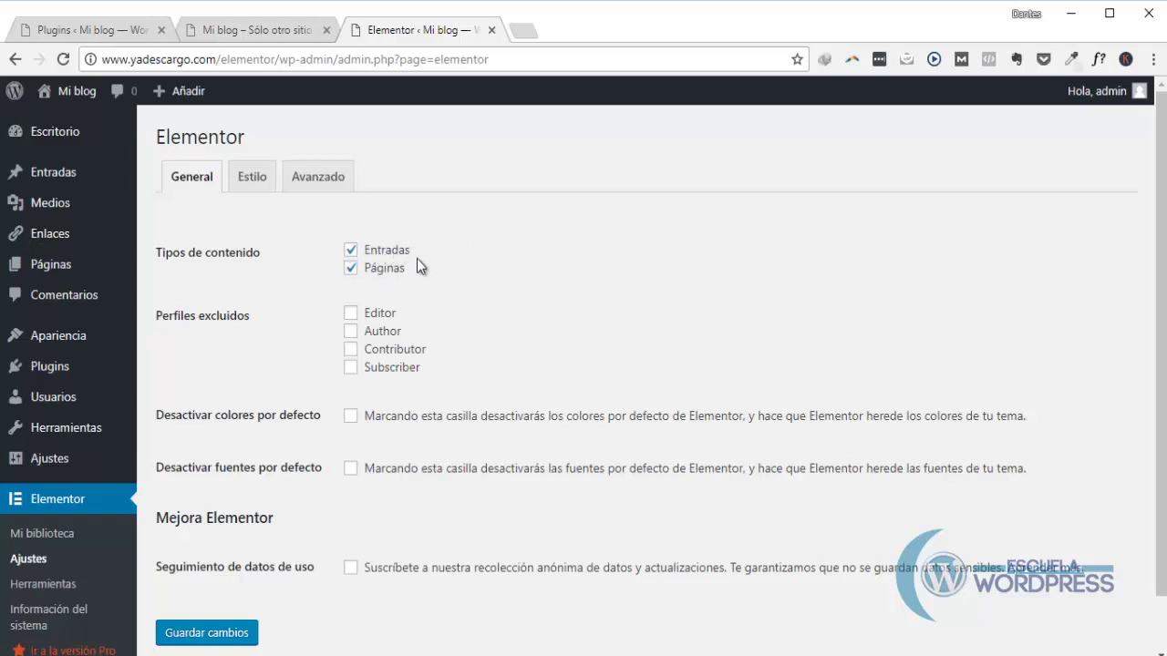
pyautogui.click(349, 250)
pyautogui.click(355, 253)
pyautogui.click(352, 253)
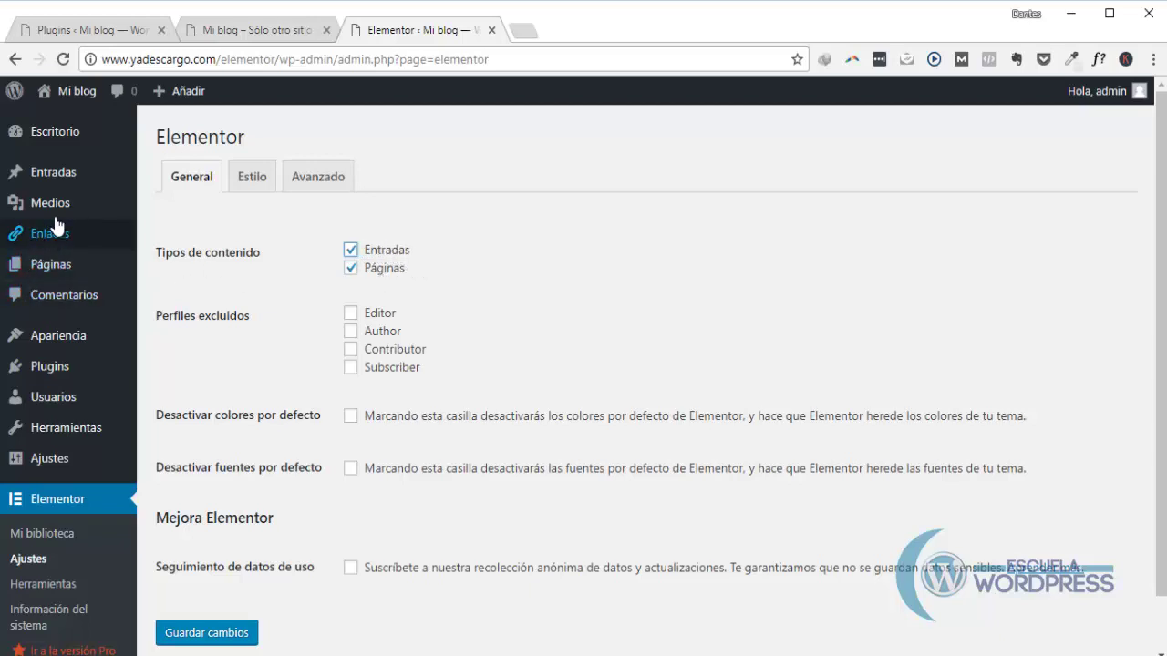
# Review Elementor's General settings for content types, excluded roles, default colors and fonts, and open the Estilo settings.
pyautogui.moveTo(64, 185)
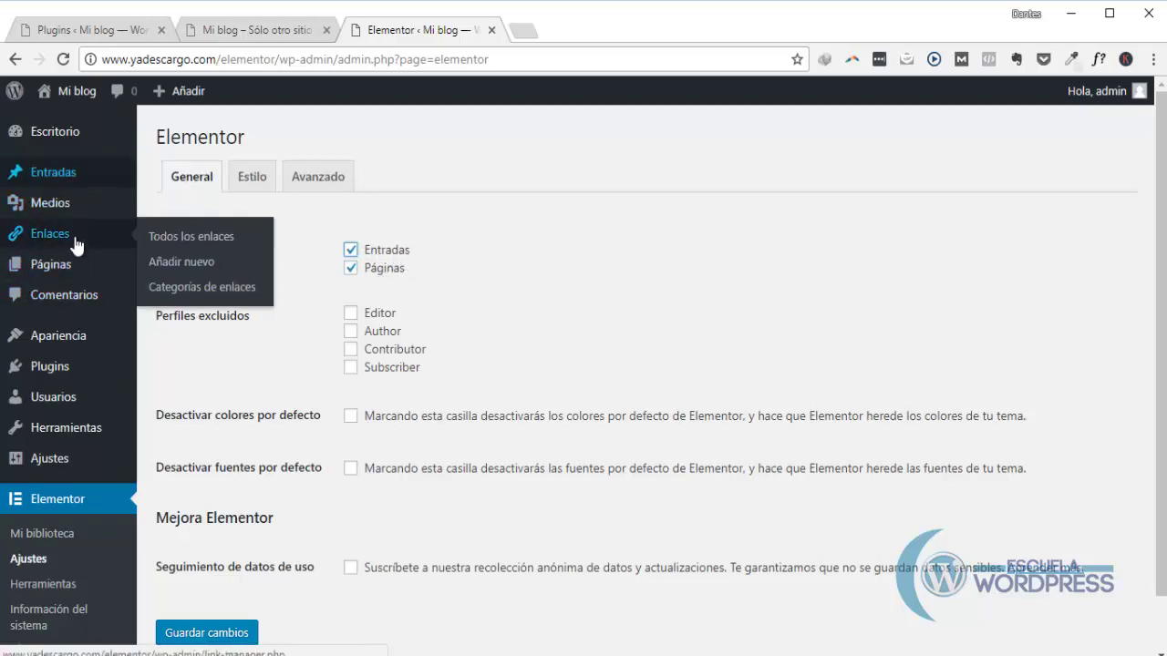
pyautogui.moveTo(70, 217)
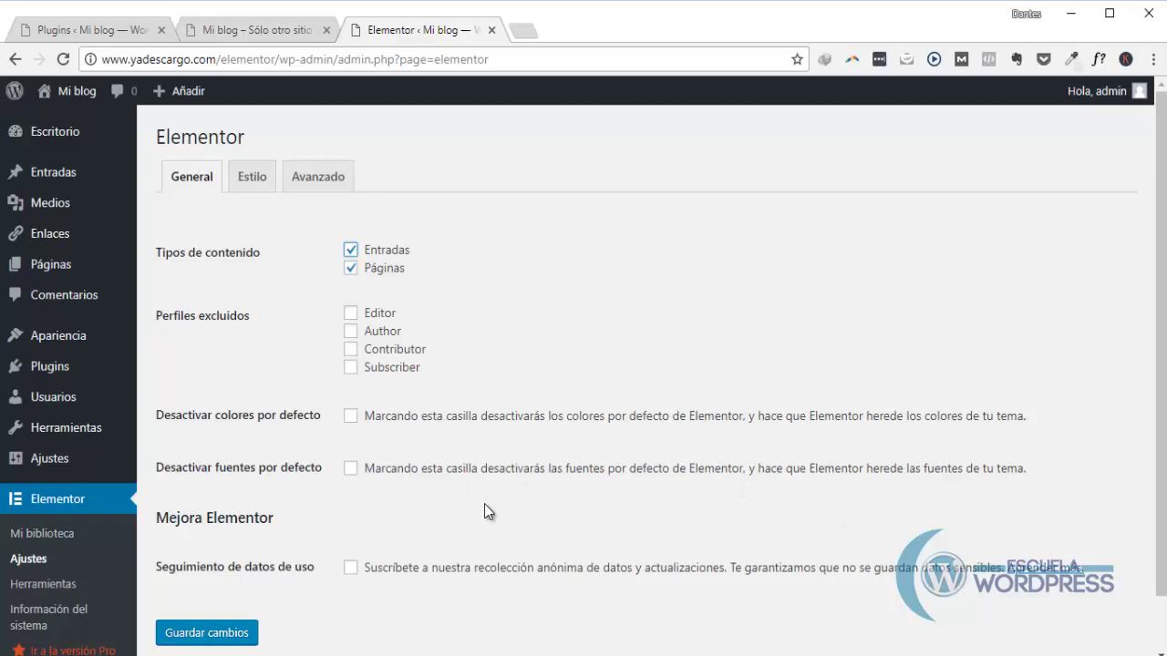
pyautogui.scroll(-1, 219, 477)
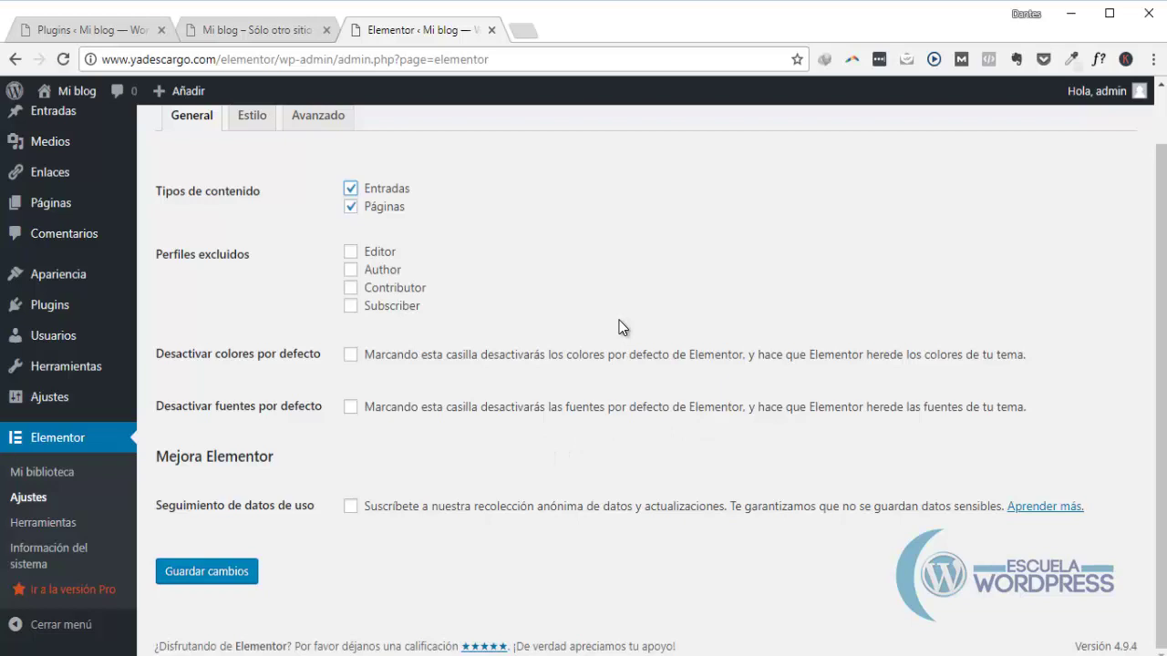
pyautogui.scroll(2, 619, 320)
pyautogui.scroll(-2, 572, 454)
pyautogui.scroll(2, 504, 397)
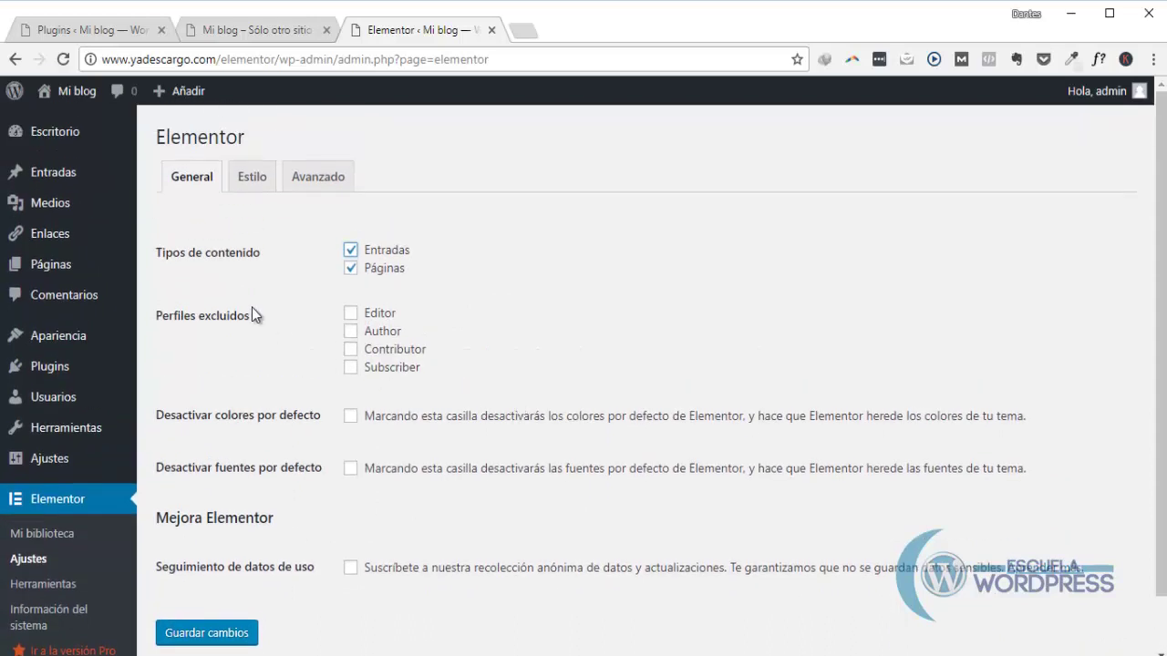
pyautogui.click(248, 182)
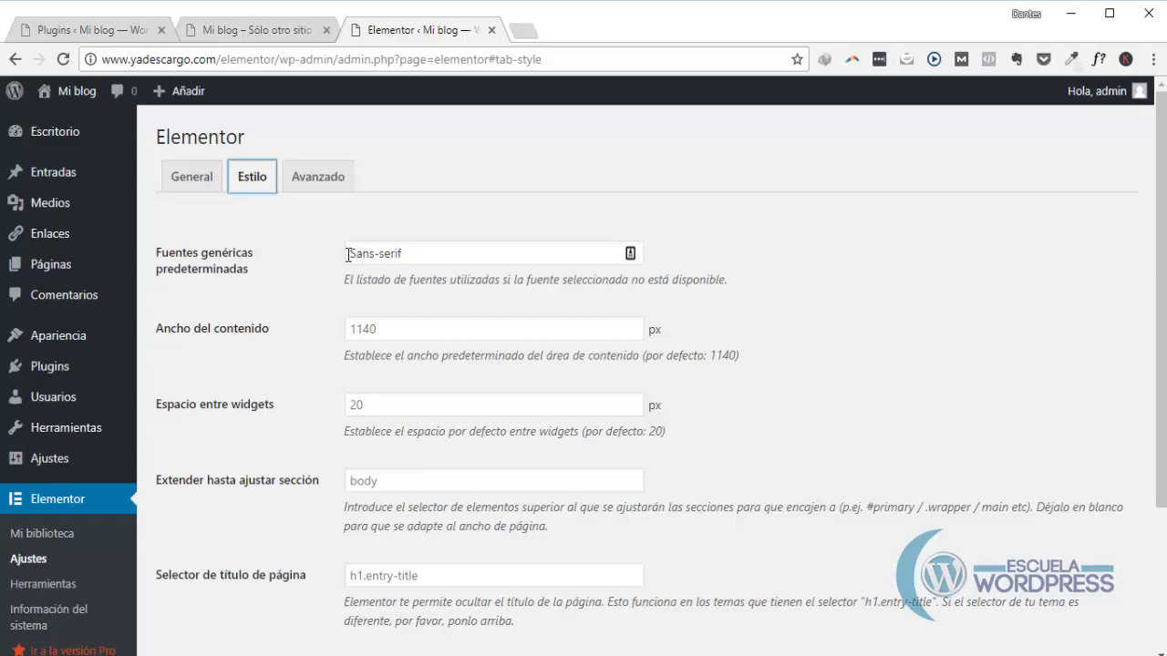
# Try replacing the default generic font with "open sans".
pyautogui.click(409, 255)
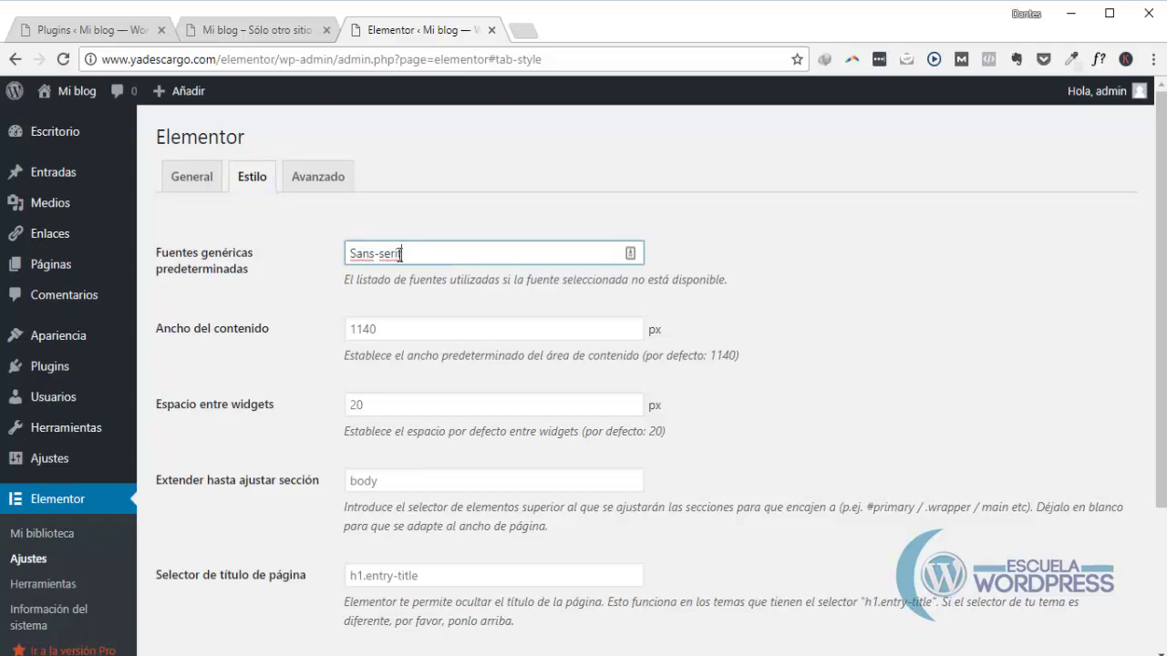
pyautogui.moveTo(402, 255); pyautogui.dragTo(326, 250)
pyautogui.press('BackSpace')
pyautogui.write('ope')
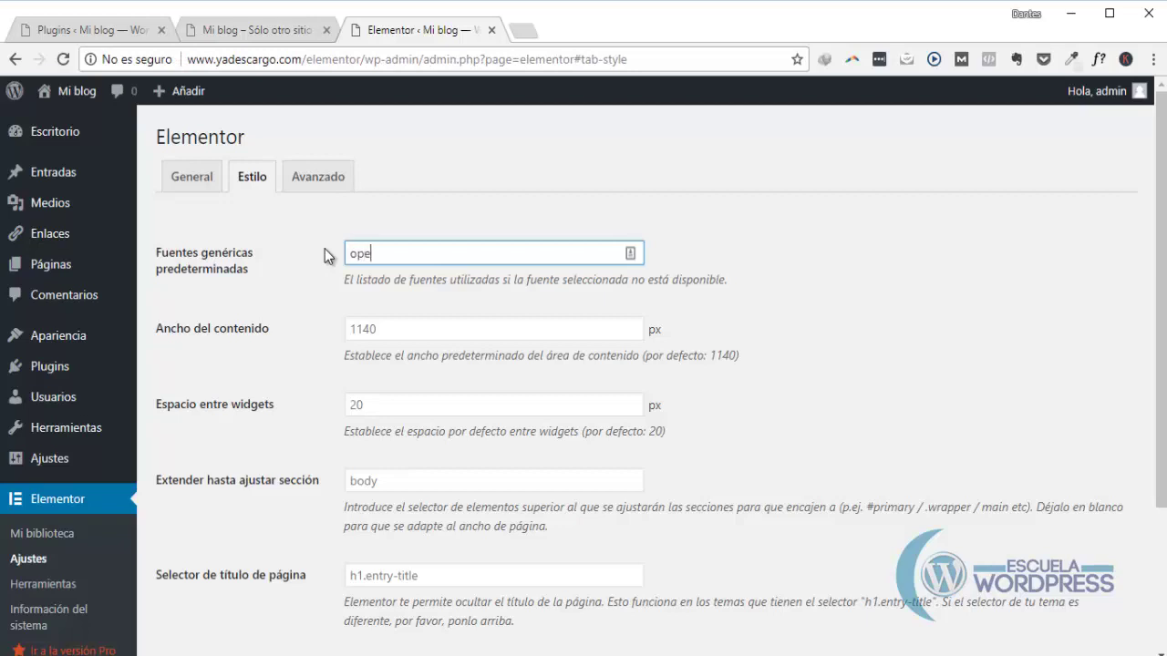
pyautogui.write('n sans')
pyautogui.click(557, 301)
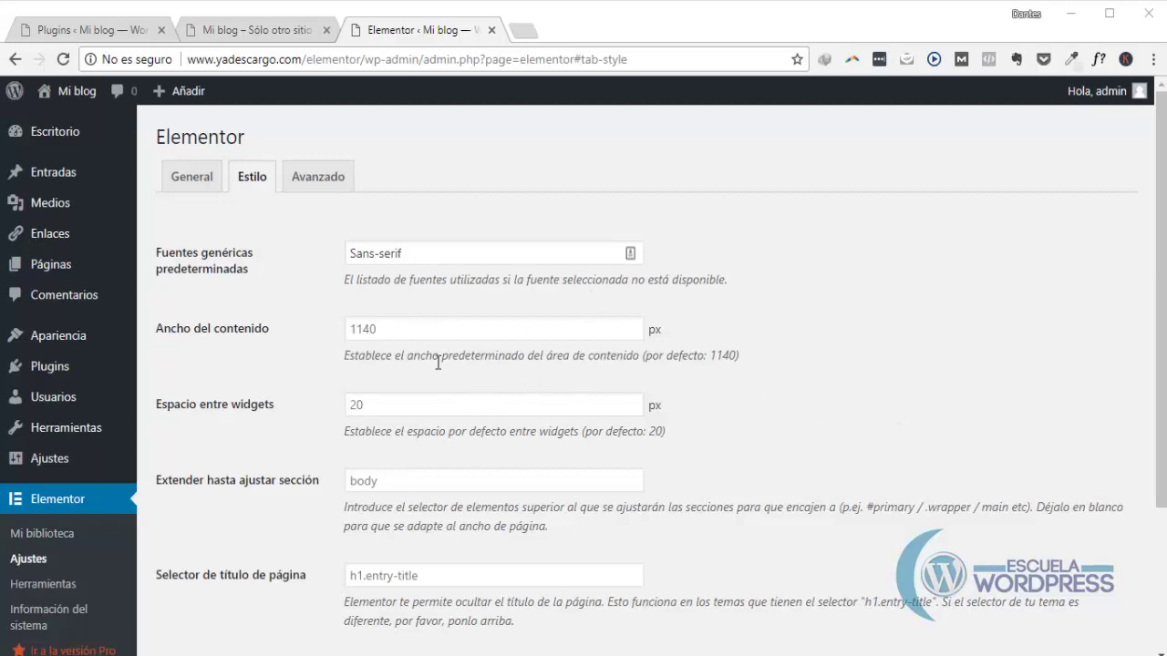
# Review the content width, section stretch, page title selector and image lightbox settings, and save the style settings.
pyautogui.click(378, 330)
pyautogui.scroll(-1, 461, 432)
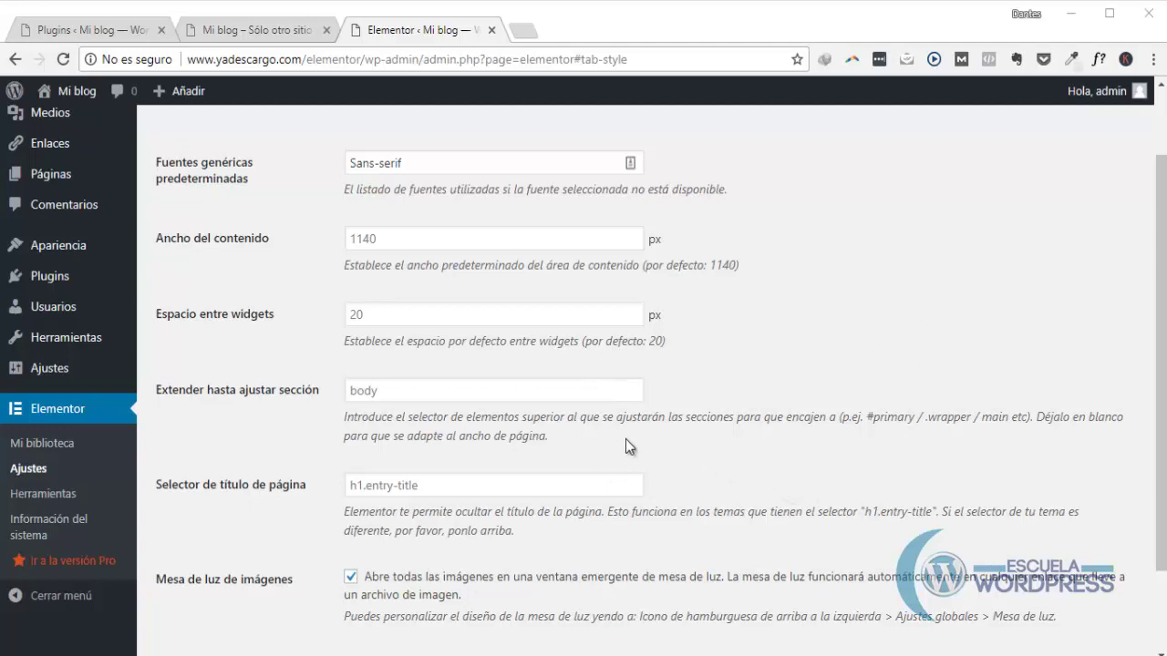
pyautogui.click(404, 392)
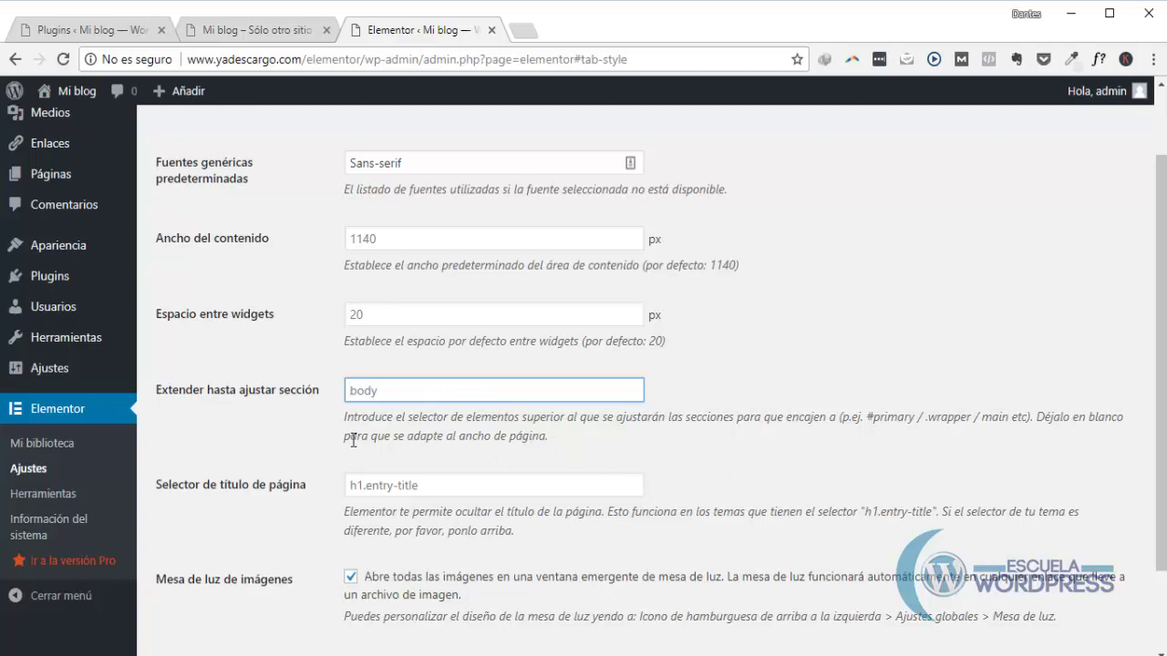
pyautogui.click(462, 456)
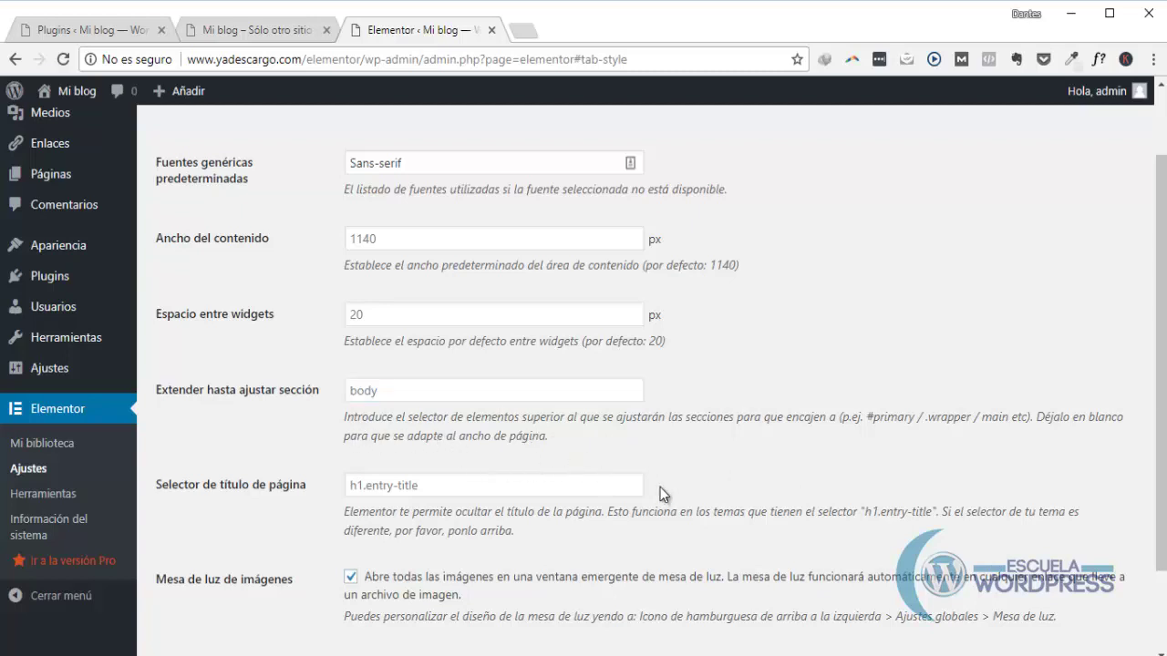
pyautogui.scroll(-2, 701, 499)
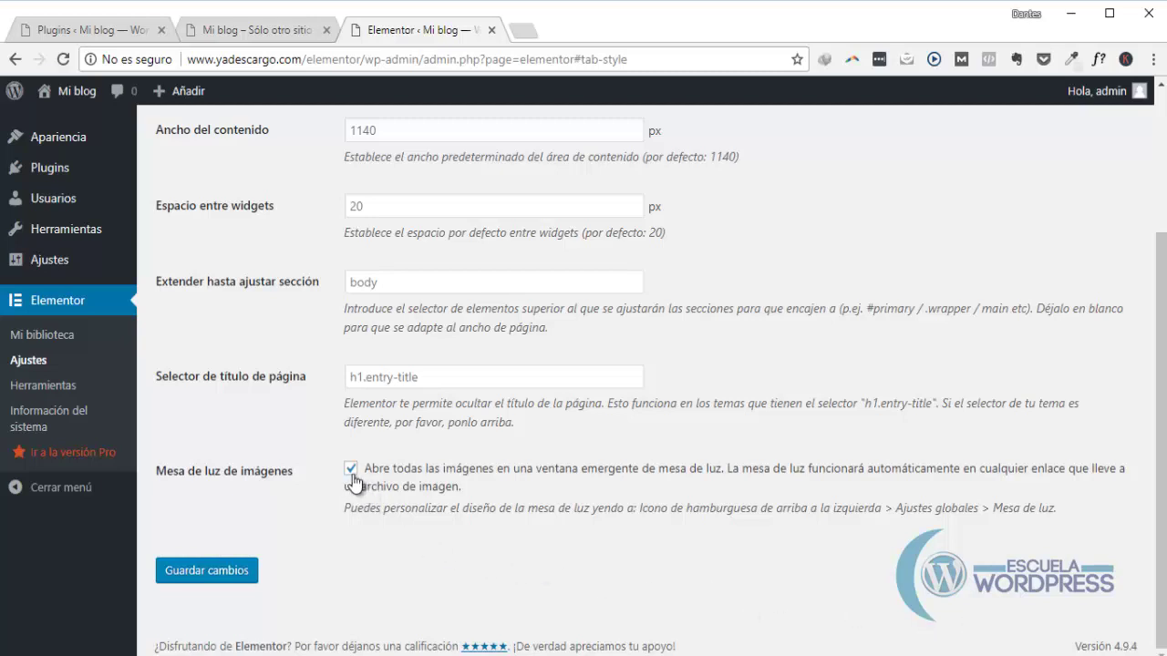
pyautogui.click(247, 567)
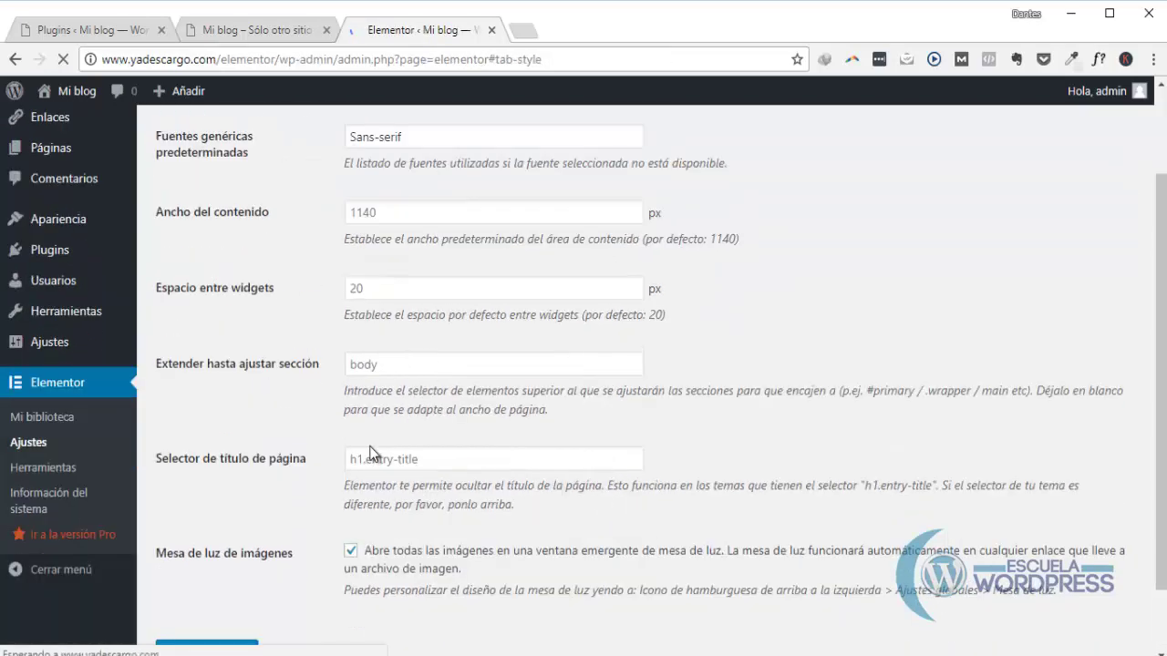
# Check the CSS print method and editor loader options in the Avanzado settings, keep the loader on Desactivar, and save.
pyautogui.click(307, 175)
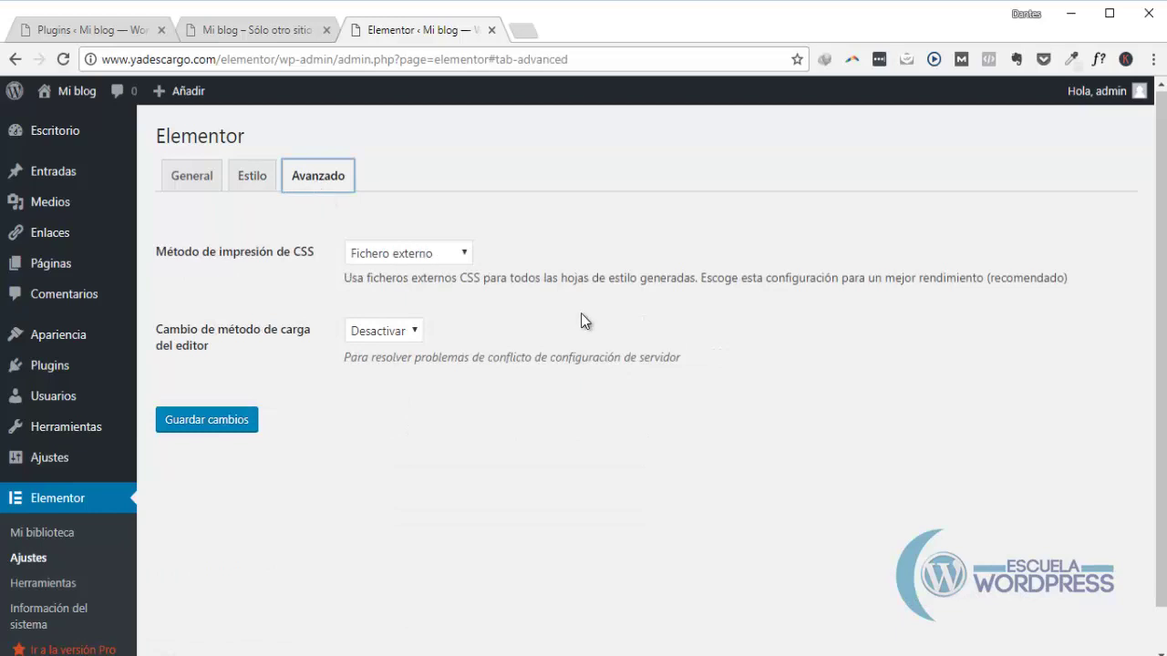
pyautogui.press('Tab')
pyautogui.press('Tab')
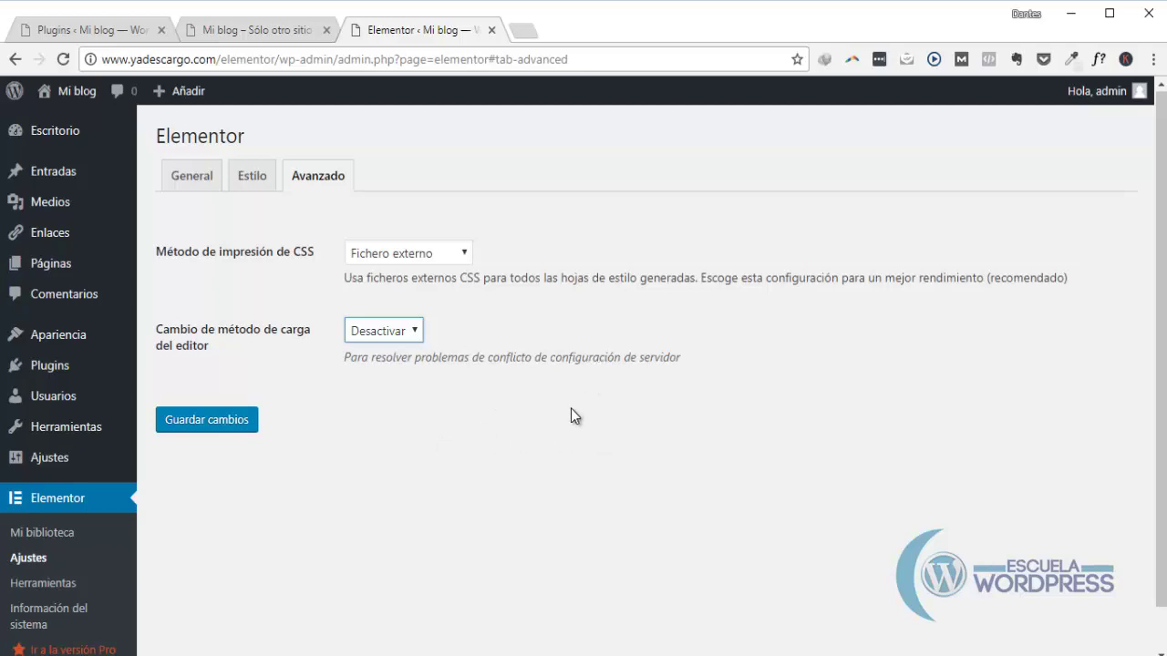
pyautogui.click(405, 330)
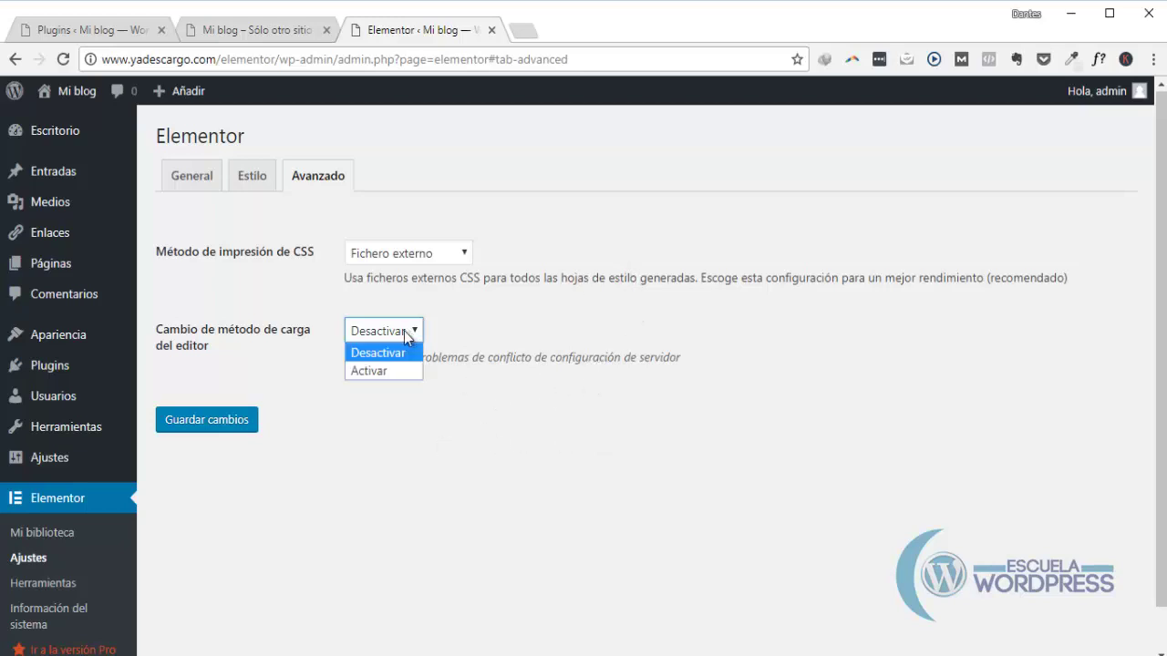
pyautogui.click(513, 390)
pyautogui.click(514, 390)
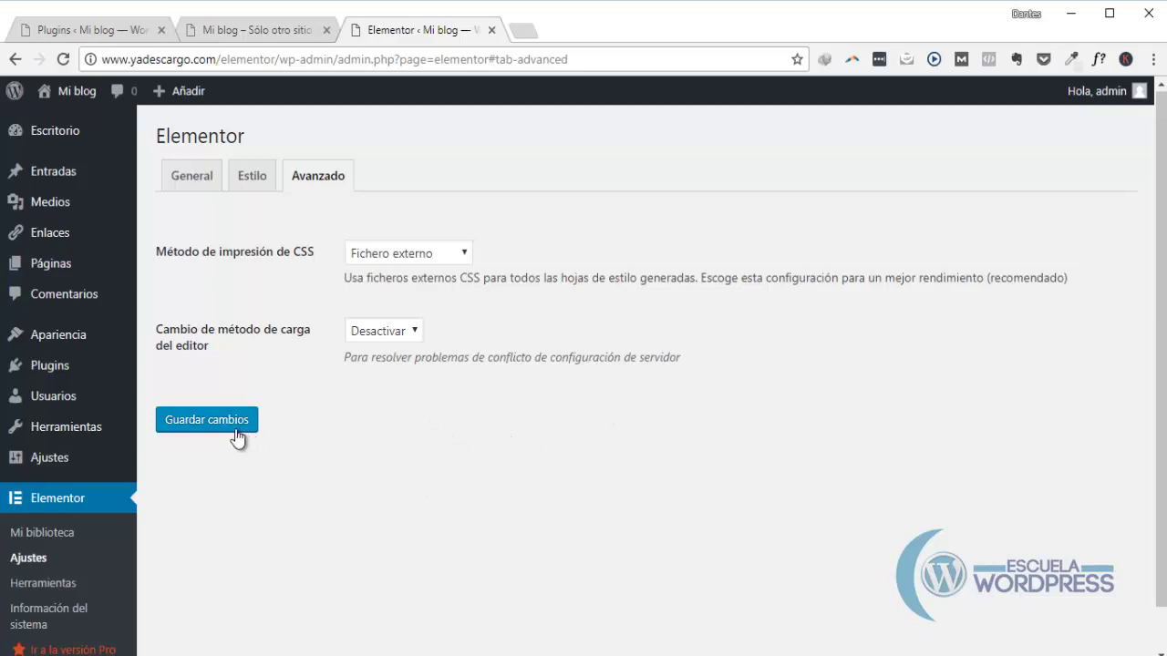
pyautogui.click(193, 425)
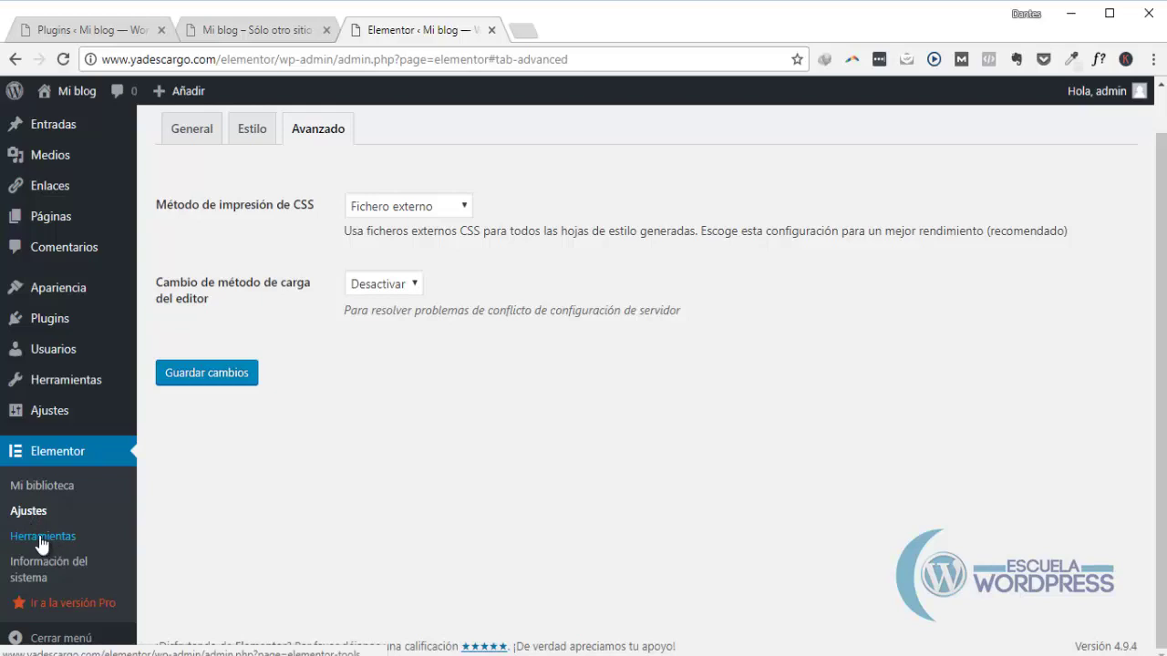
# Open Elementor's Herramientas page and examine the general tools, URL replacement, version rollback and beta testing options.
pyautogui.click(40, 540)
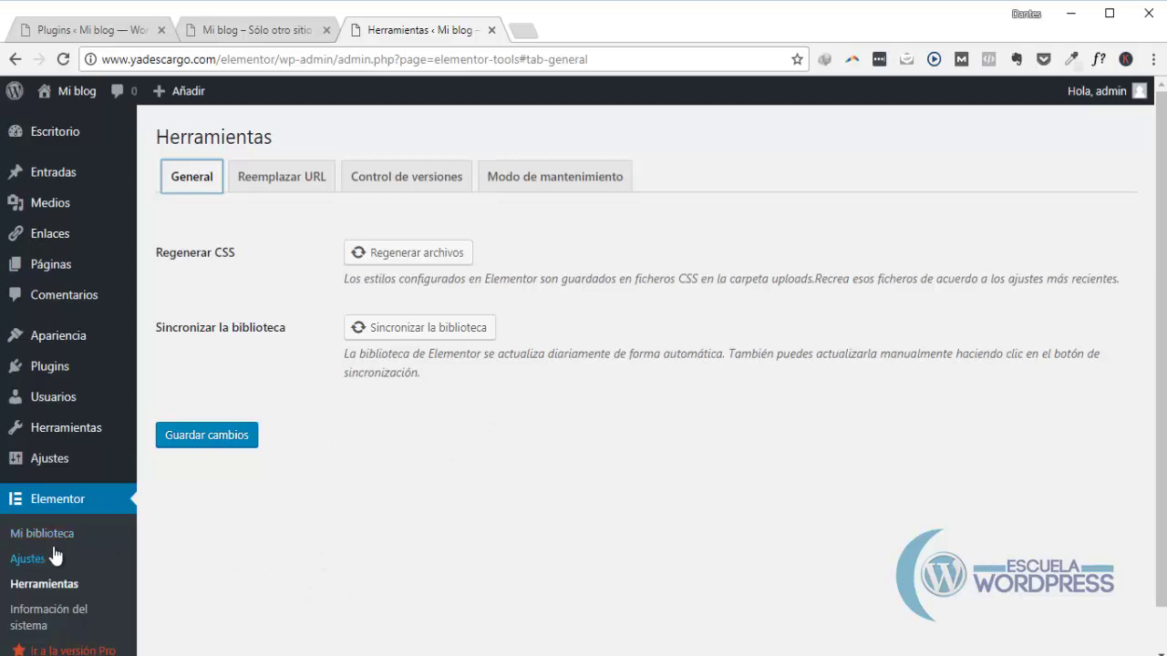
pyautogui.click(296, 185)
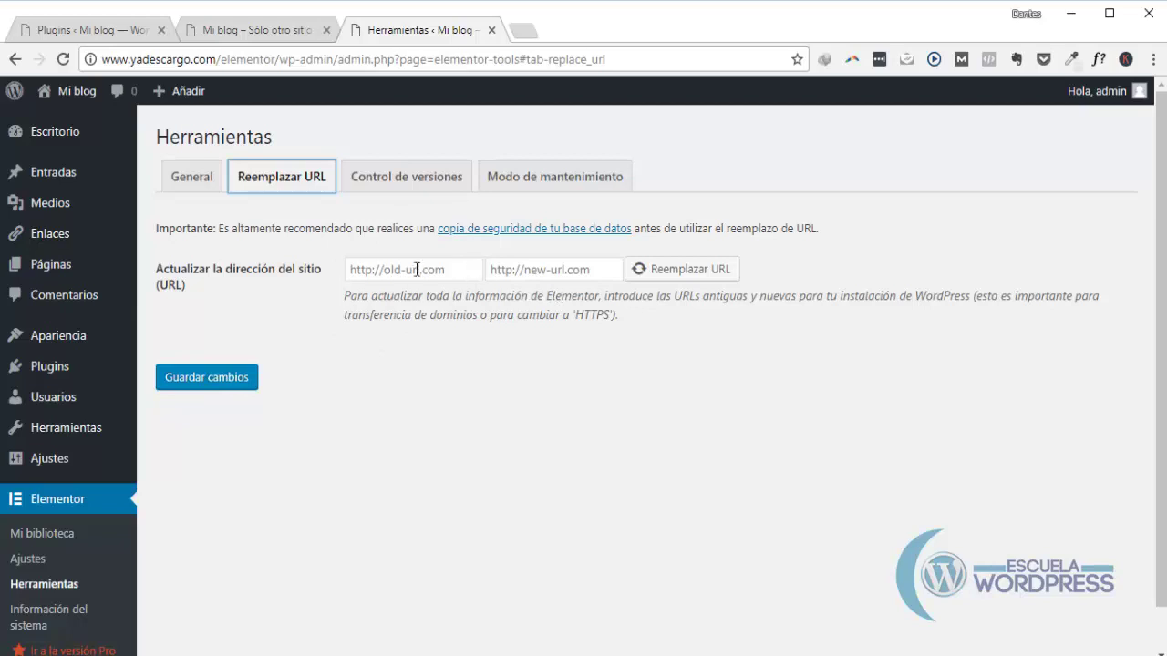
pyautogui.click(409, 181)
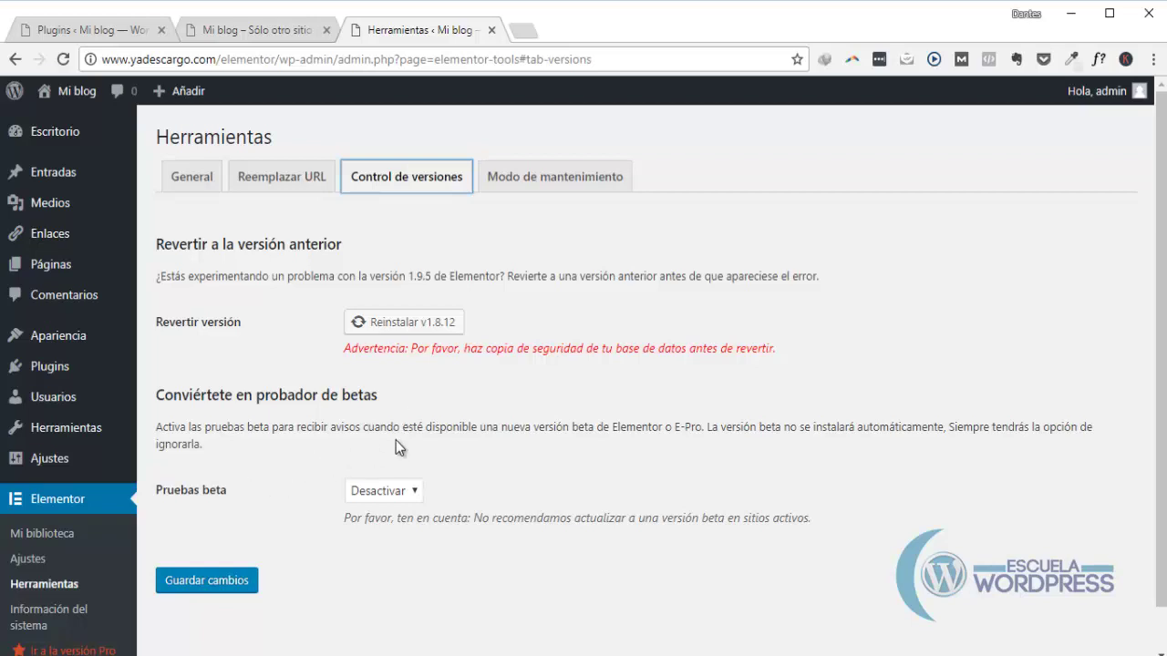
pyautogui.click(405, 493)
pyautogui.click(517, 489)
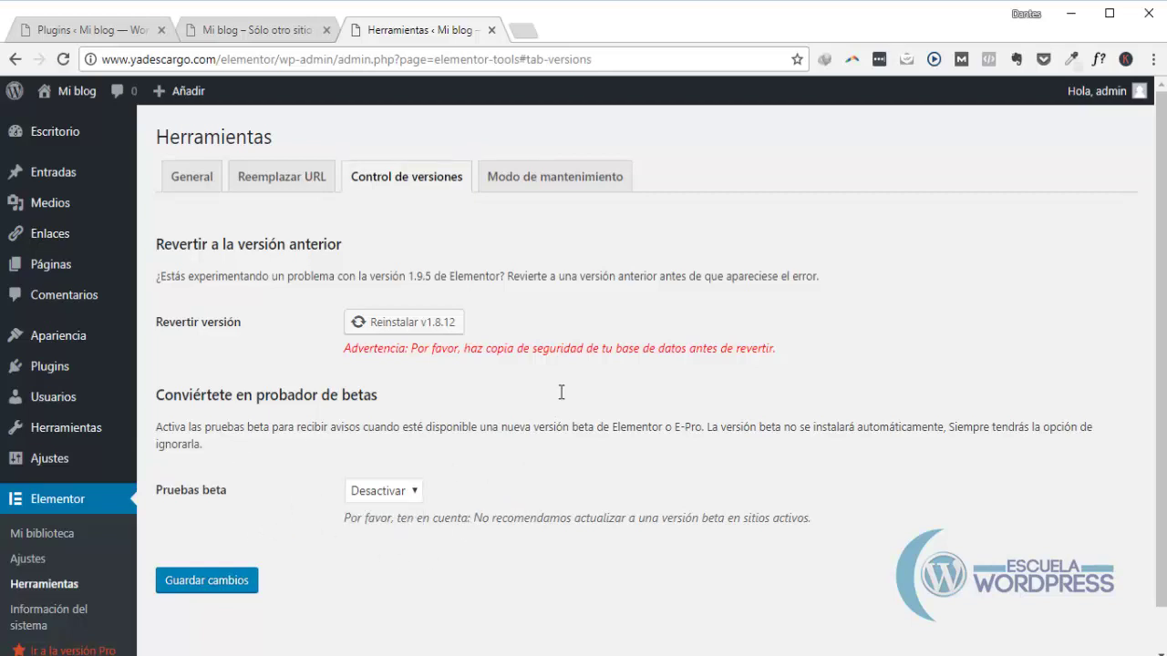
# Open the maintenance mode settings and set the site mode to Próximamente.
pyautogui.click(566, 180)
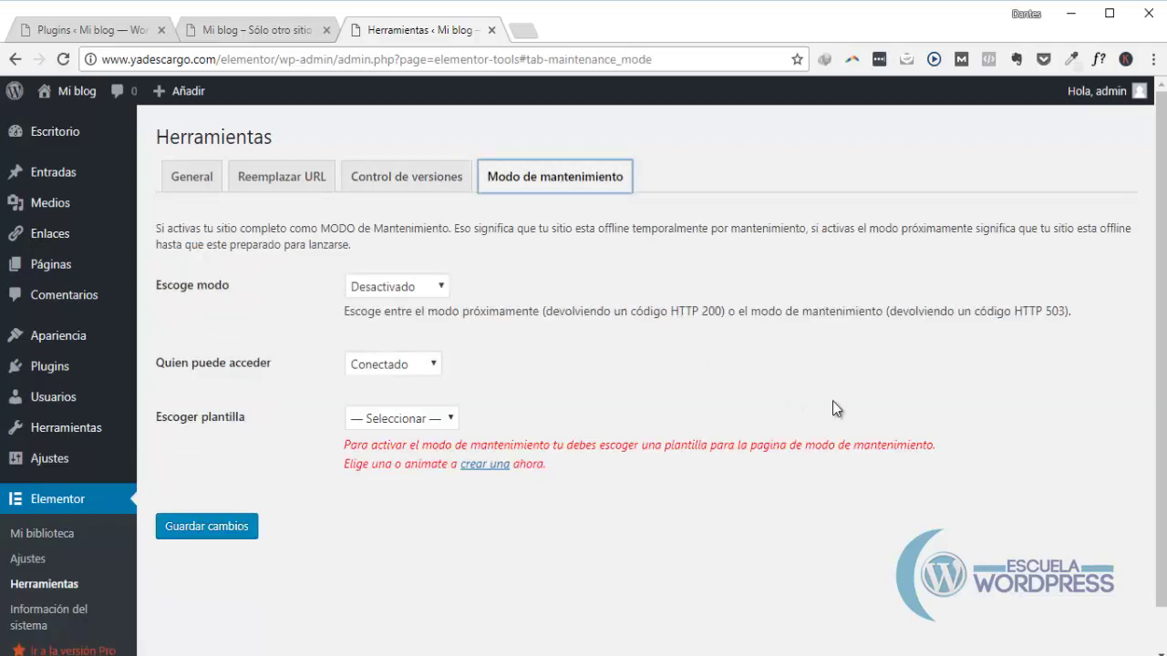
pyautogui.scroll(-1, 833, 402)
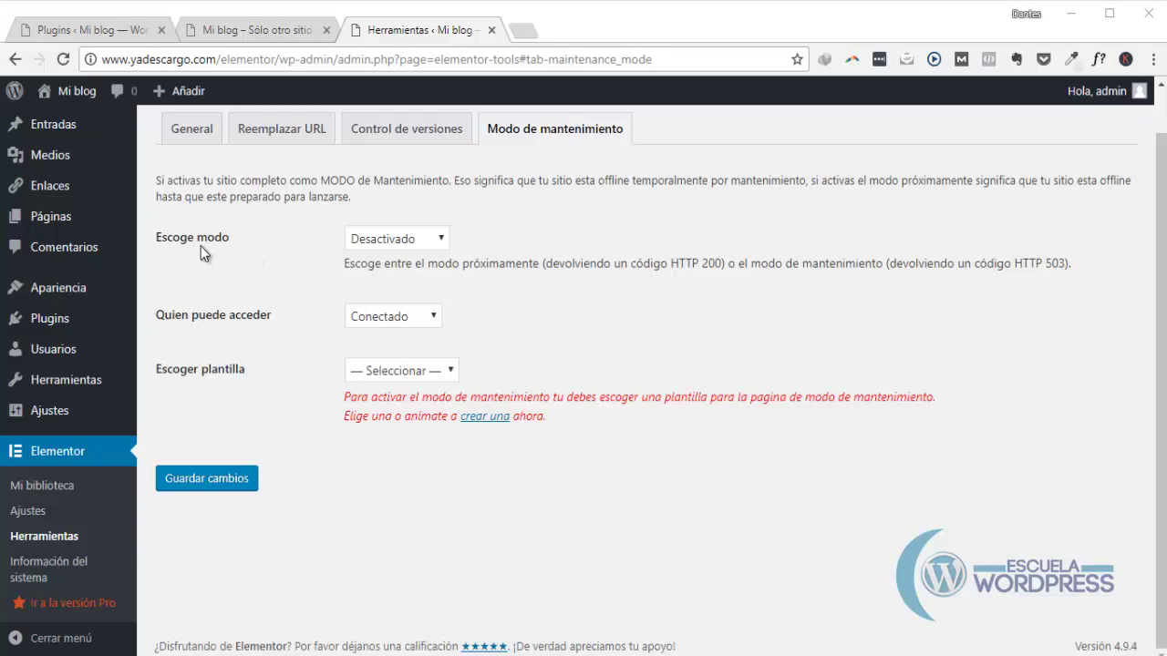
pyautogui.click(432, 241)
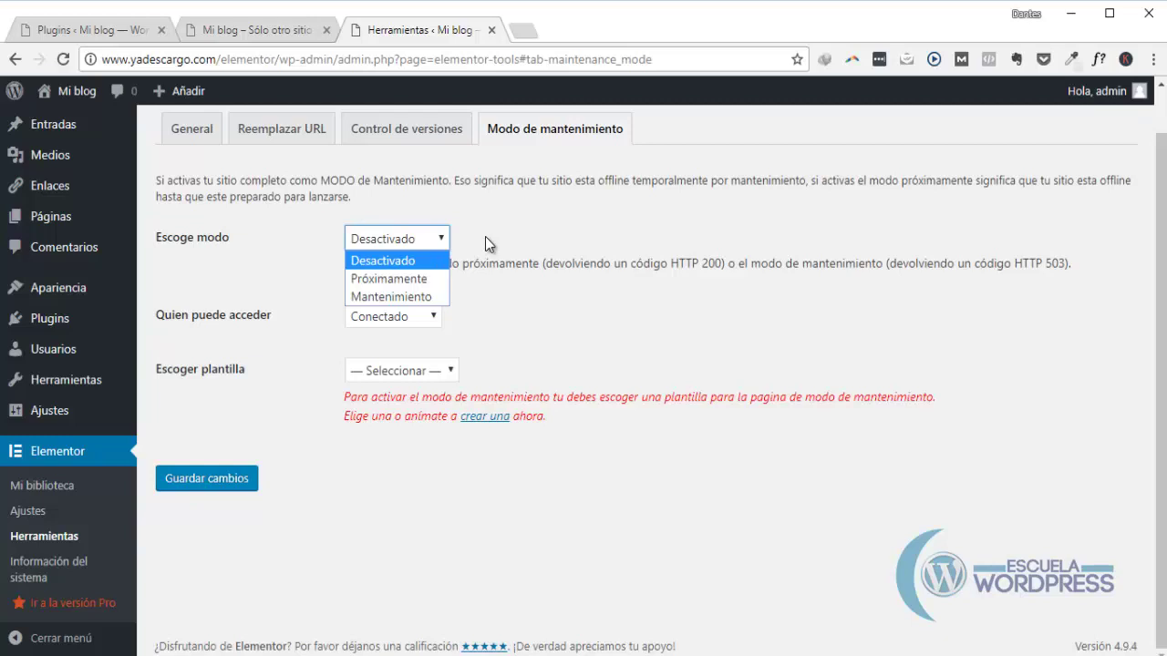
pyautogui.click(395, 278)
pyautogui.click(423, 246)
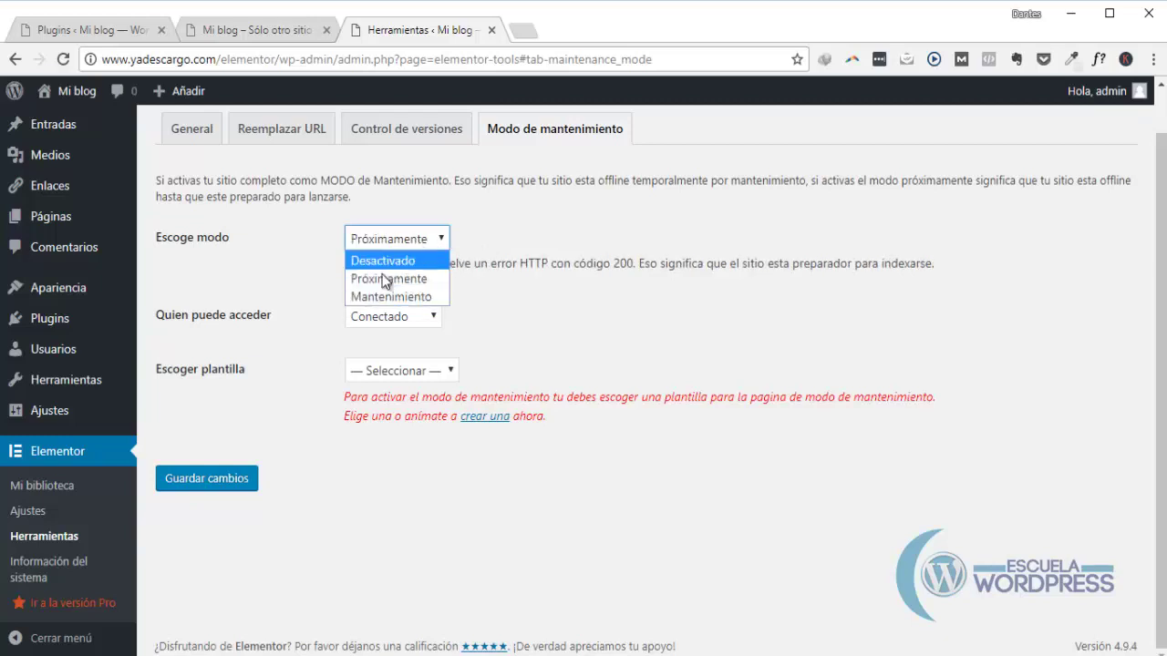
pyautogui.click(389, 297)
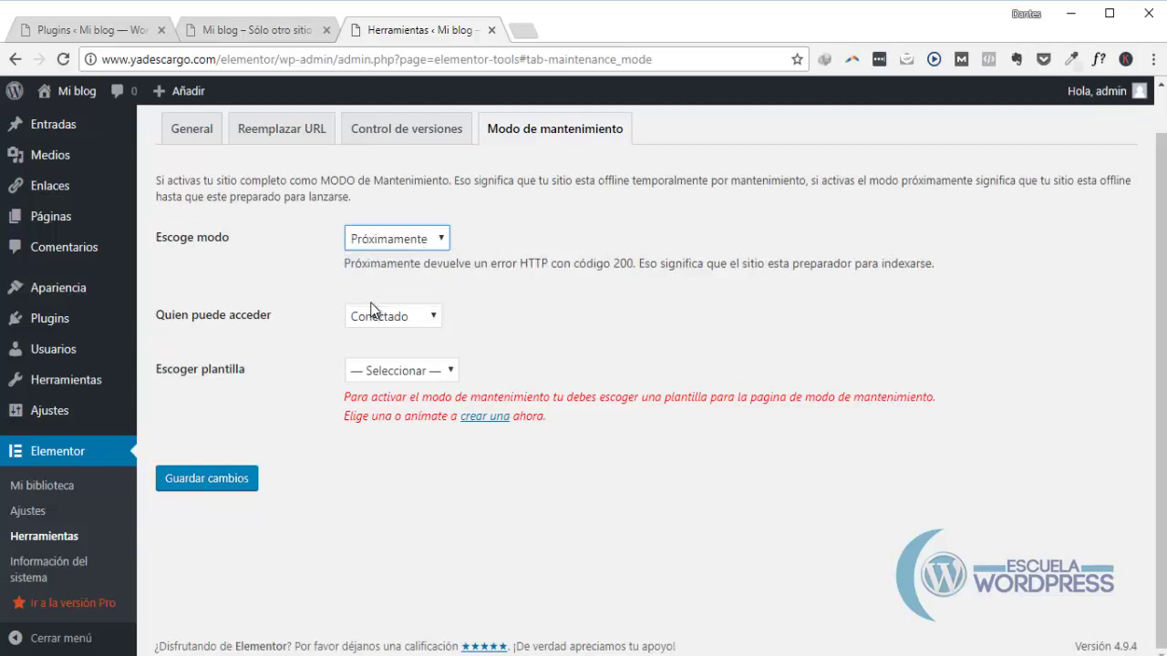
# Set the site mode to Mantenimiento and review the other available modes.
pyautogui.click(418, 243)
pyautogui.click(399, 274)
pyautogui.click(444, 239)
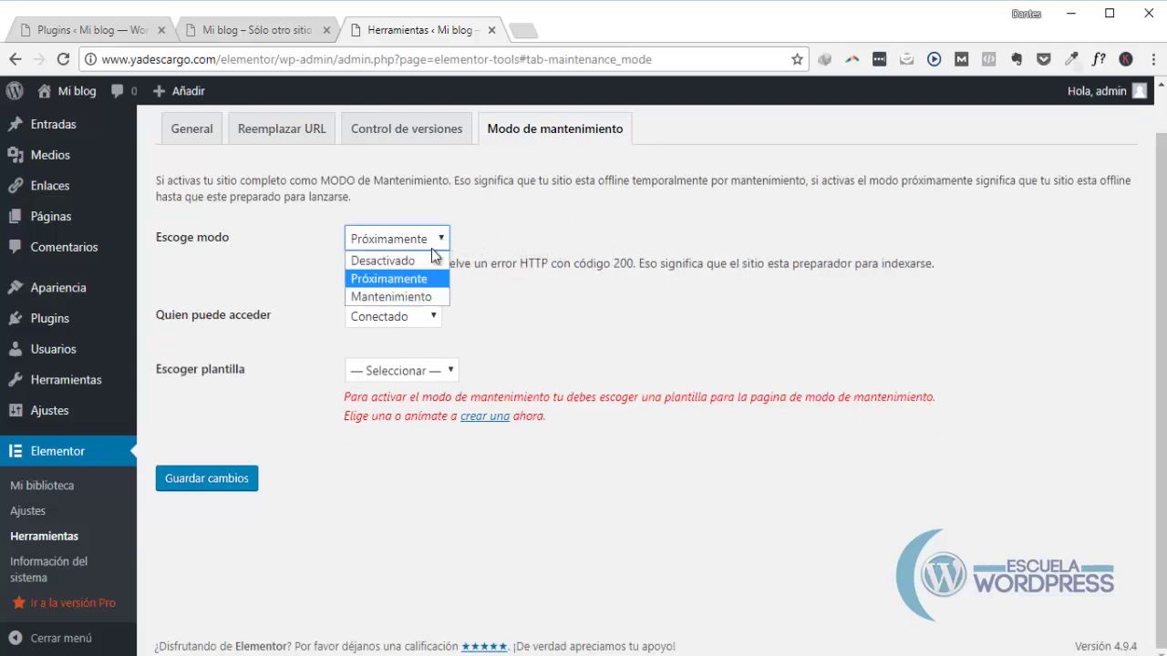
pyautogui.click(395, 294)
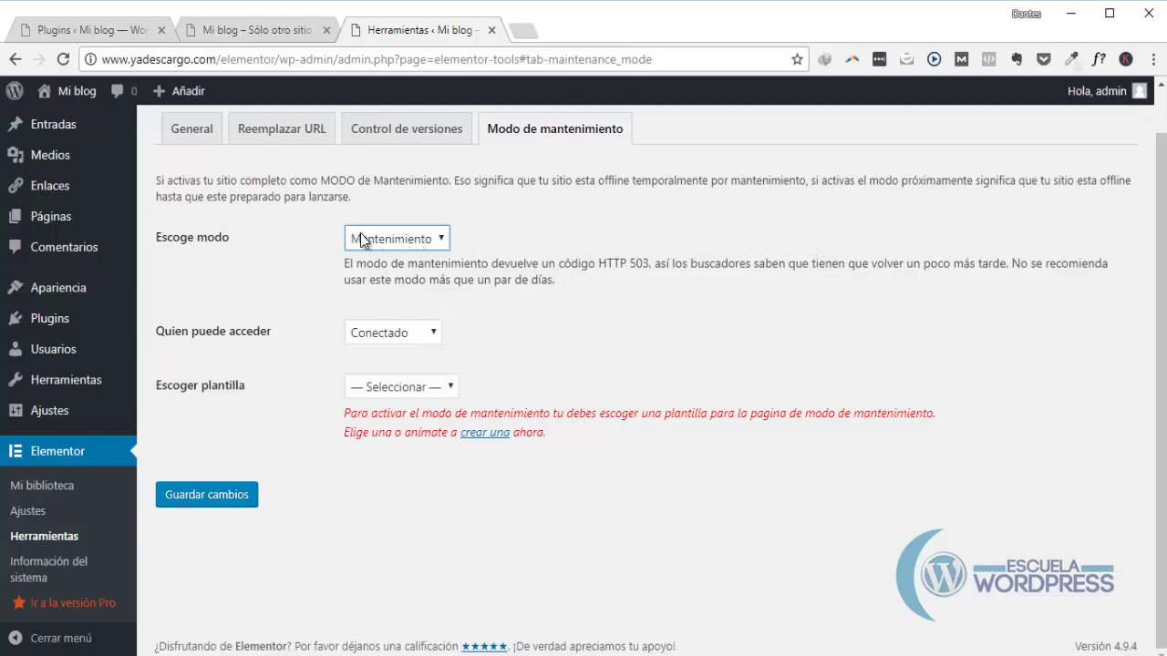
pyautogui.click(433, 239)
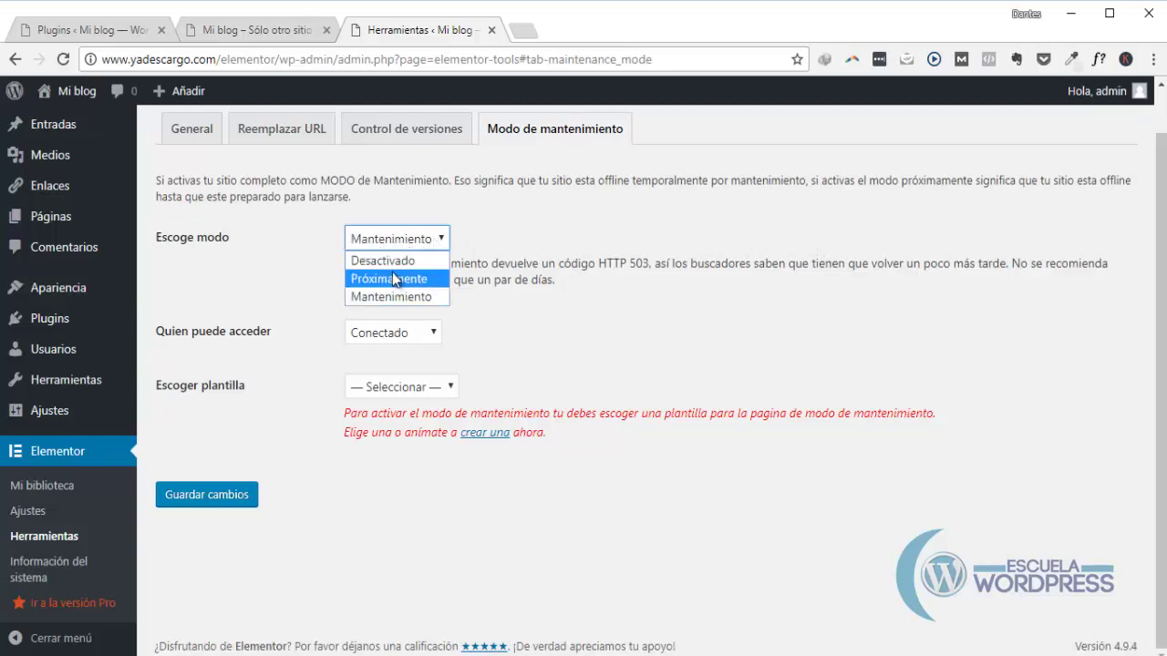
pyautogui.click(492, 319)
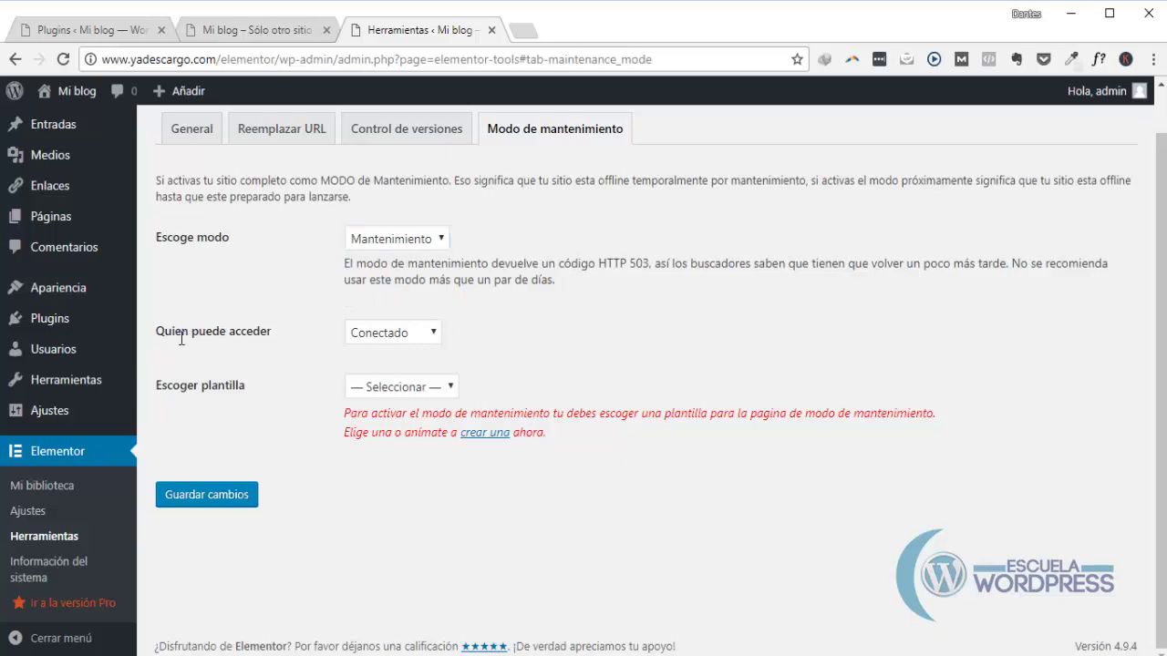
# Try Personalizado access to view the selectable user profiles, and set access back to Conectado.
pyautogui.click(426, 333)
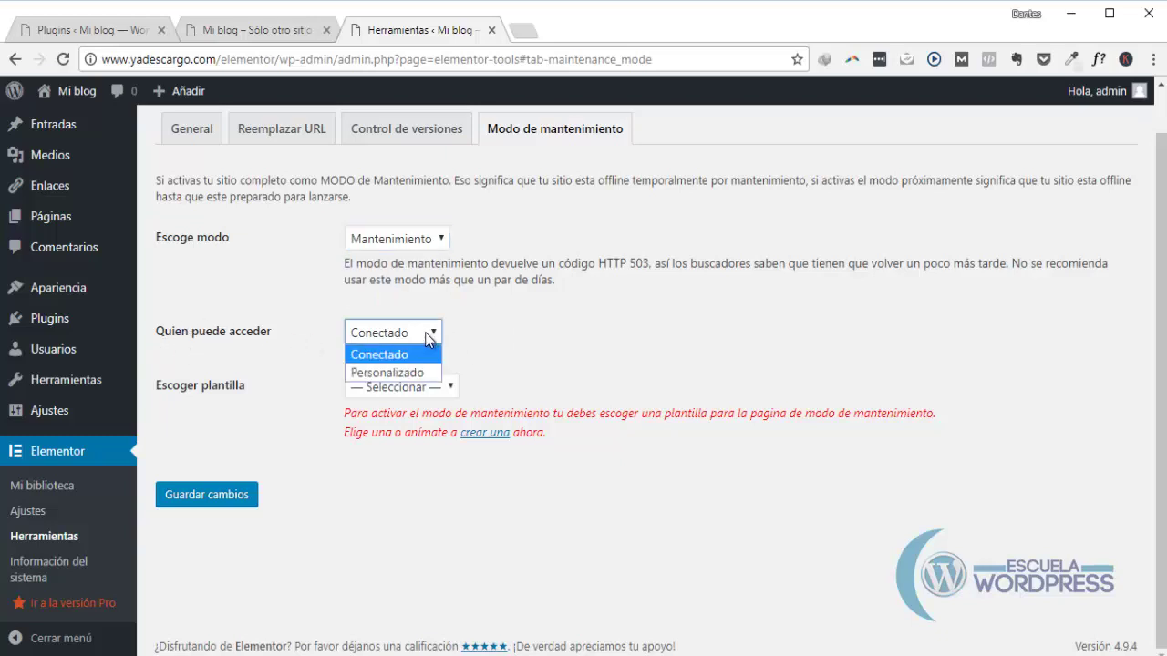
pyautogui.click(394, 373)
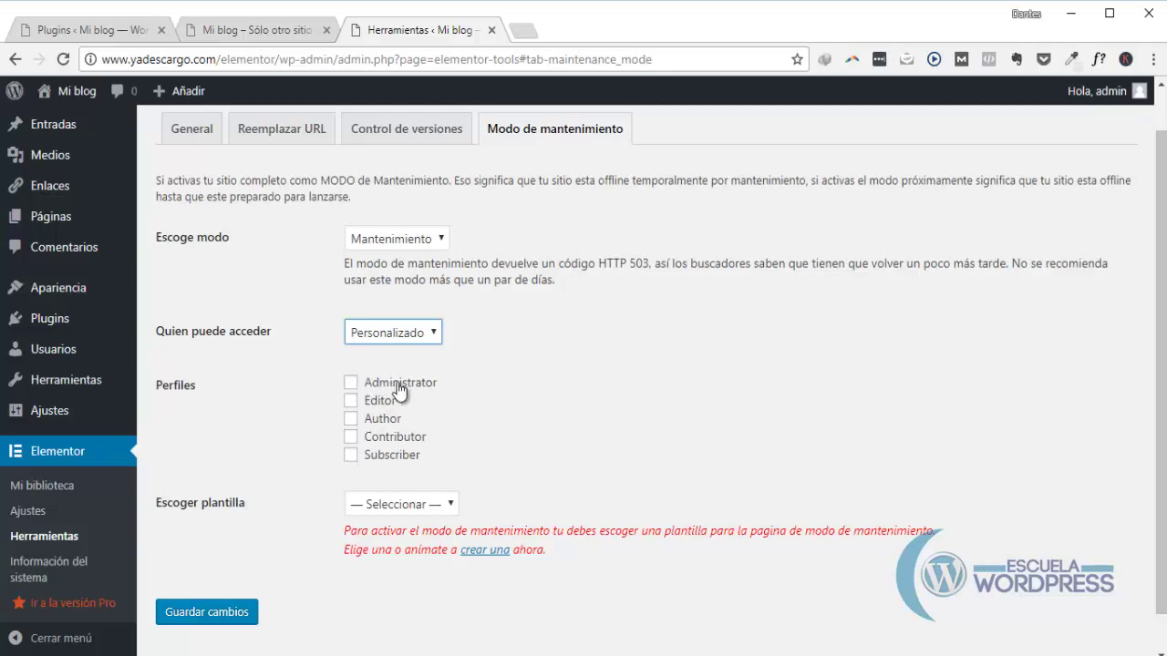
pyautogui.click(431, 333)
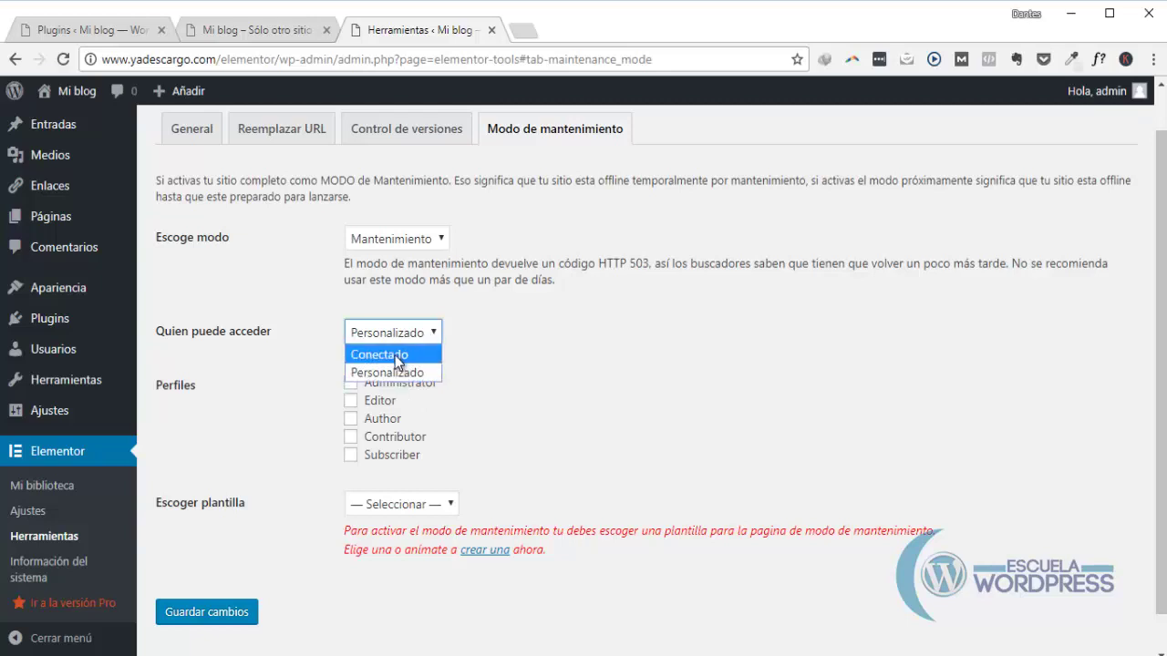
pyautogui.click(396, 356)
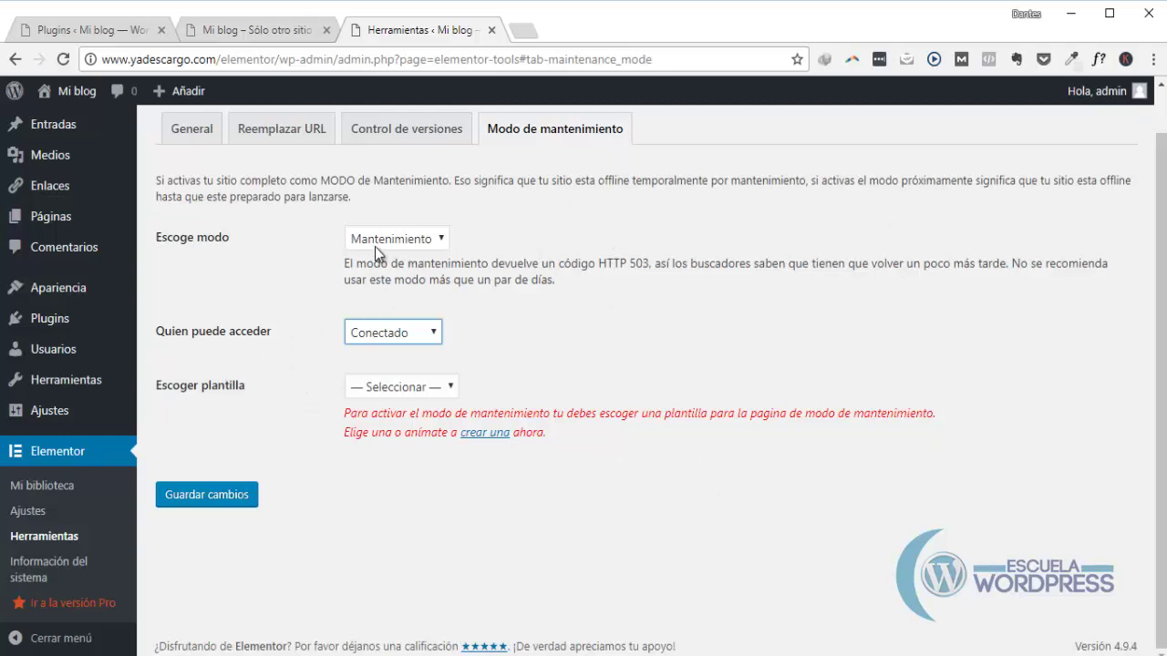
# Review the options offered for the site mode and the maintenance page template without changing them.
pyautogui.click(438, 239)
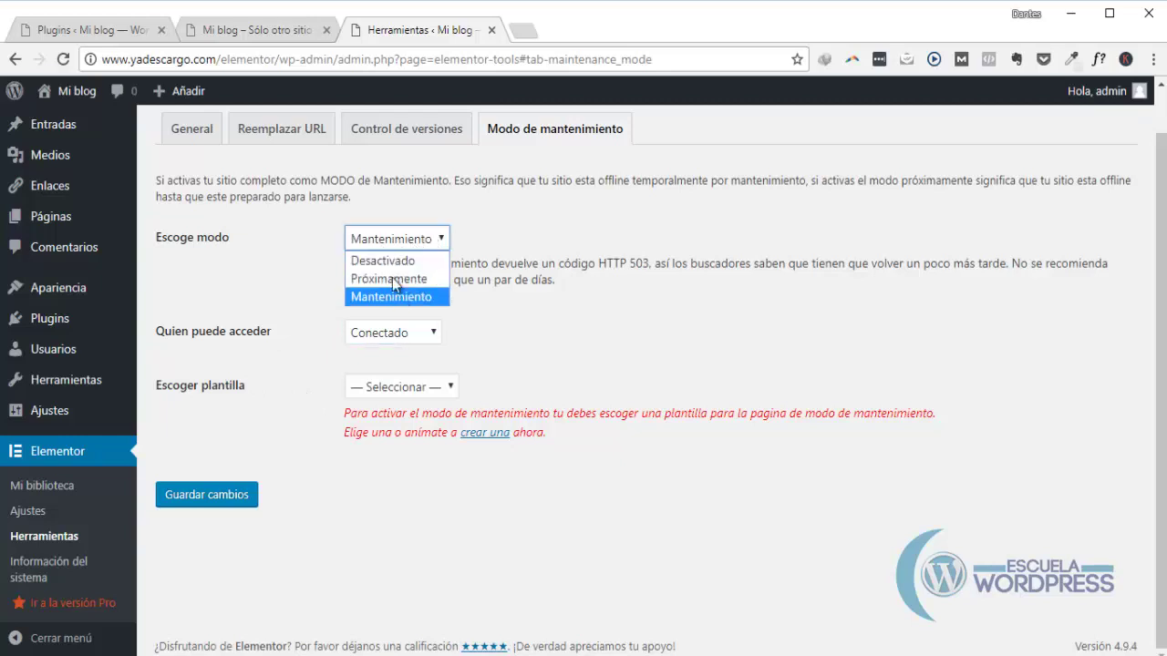
pyautogui.click(458, 295)
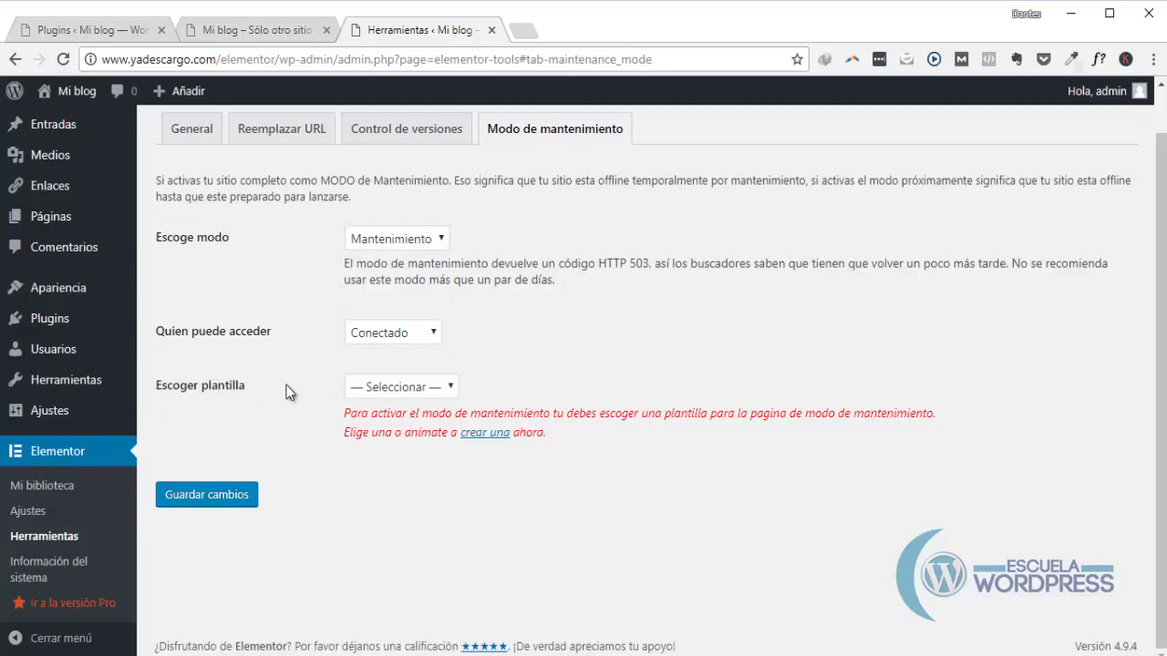
pyautogui.click(450, 390)
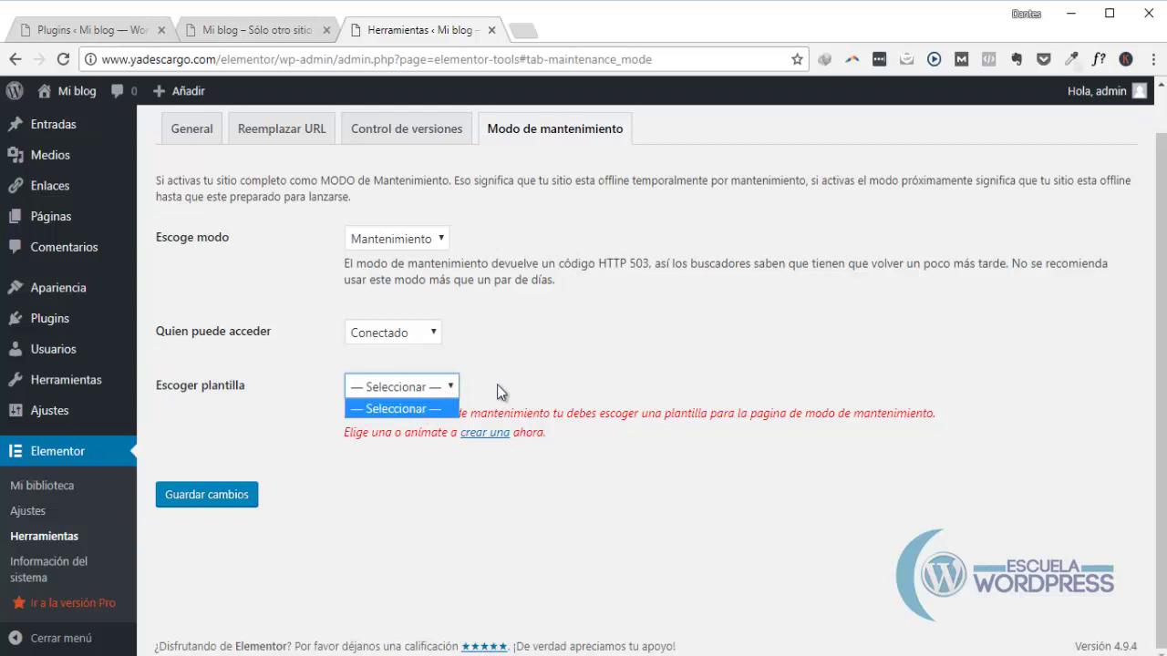
pyautogui.click(497, 392)
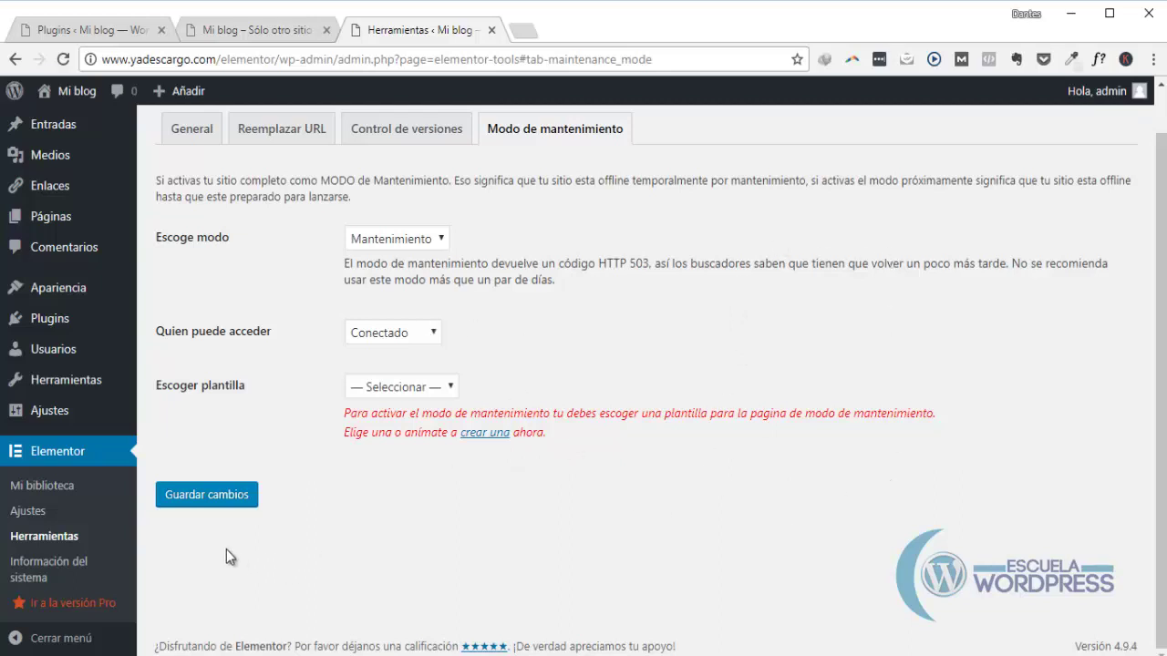
# Set the maintenance mode to Desactivado and save the changes.
pyautogui.click(443, 241)
pyautogui.click(383, 259)
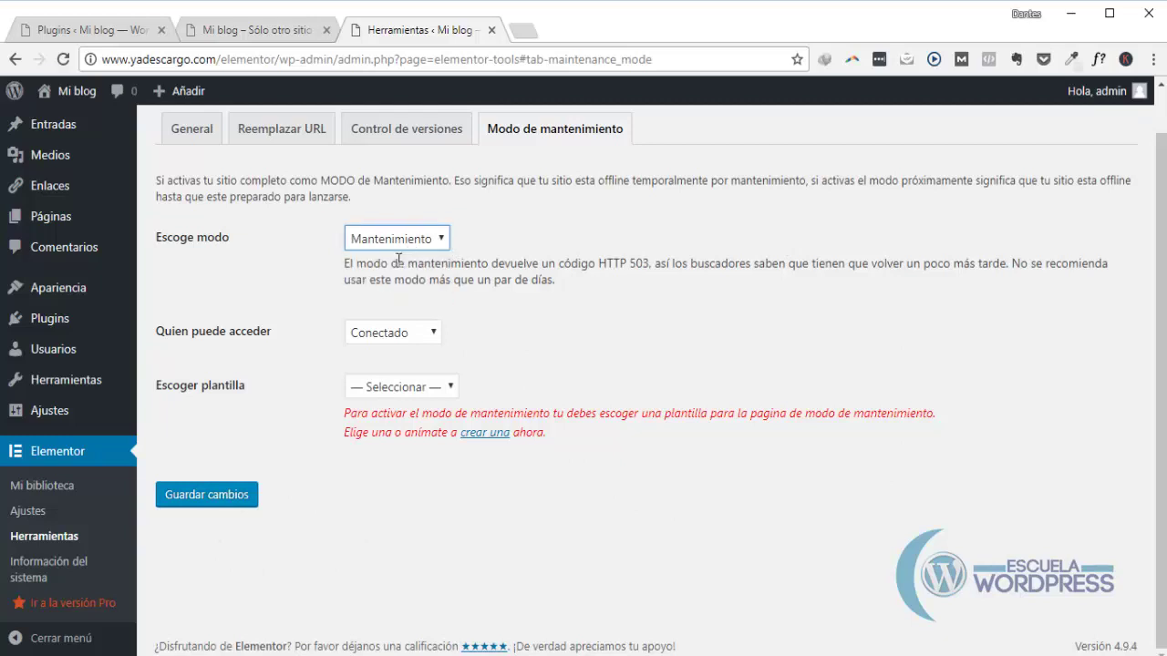
pyautogui.click(200, 480)
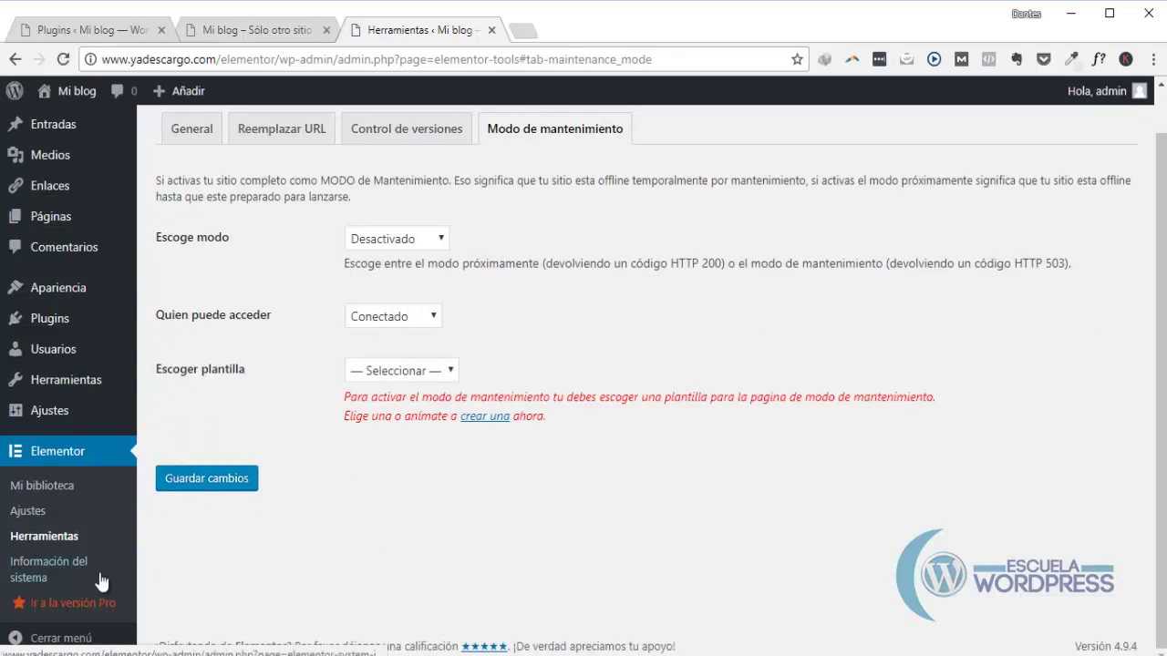
# Open Elementor's Información del sistema page and examine the server, WordPress environment and theme details.
pyautogui.click(34, 572)
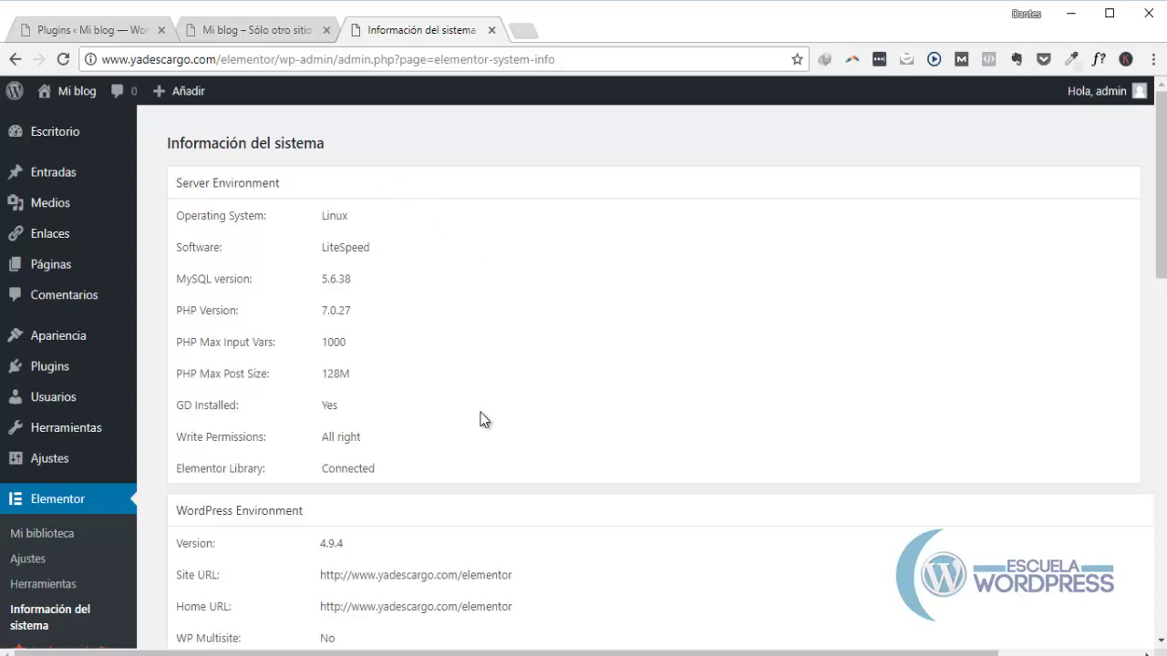
pyautogui.scroll(-1, 483, 418)
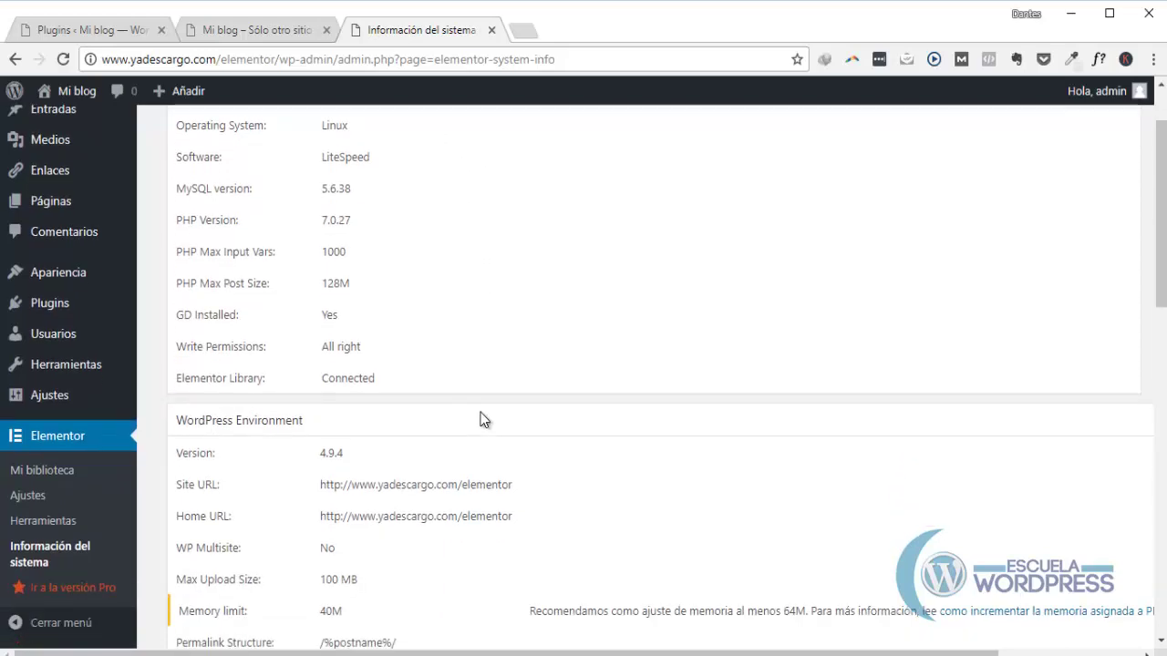
pyautogui.scroll(1, 482, 418)
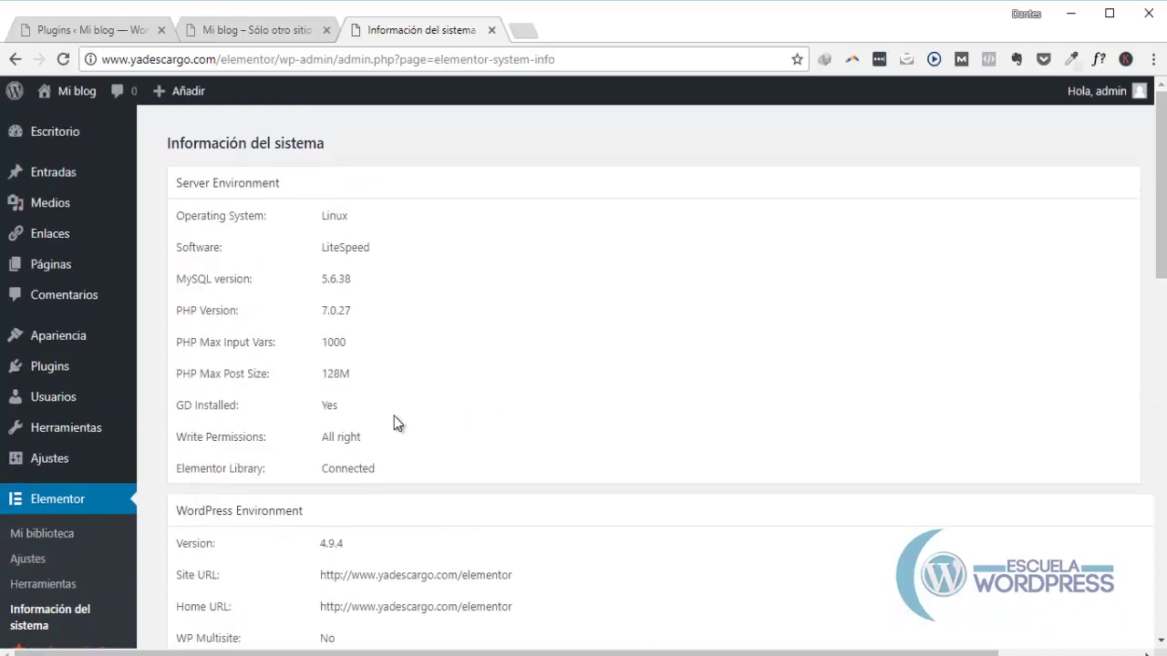
pyautogui.scroll(-1, 513, 529)
pyautogui.scroll(-4, 512, 534)
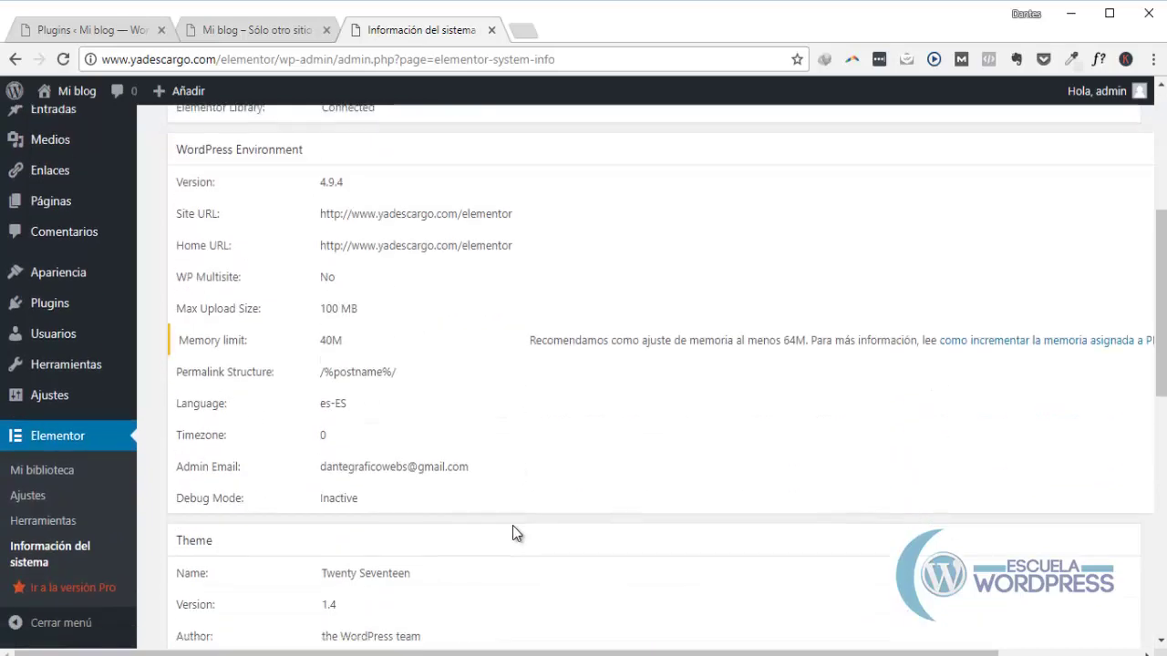
pyautogui.scroll(-1, 512, 534)
pyautogui.scroll(-4, 512, 532)
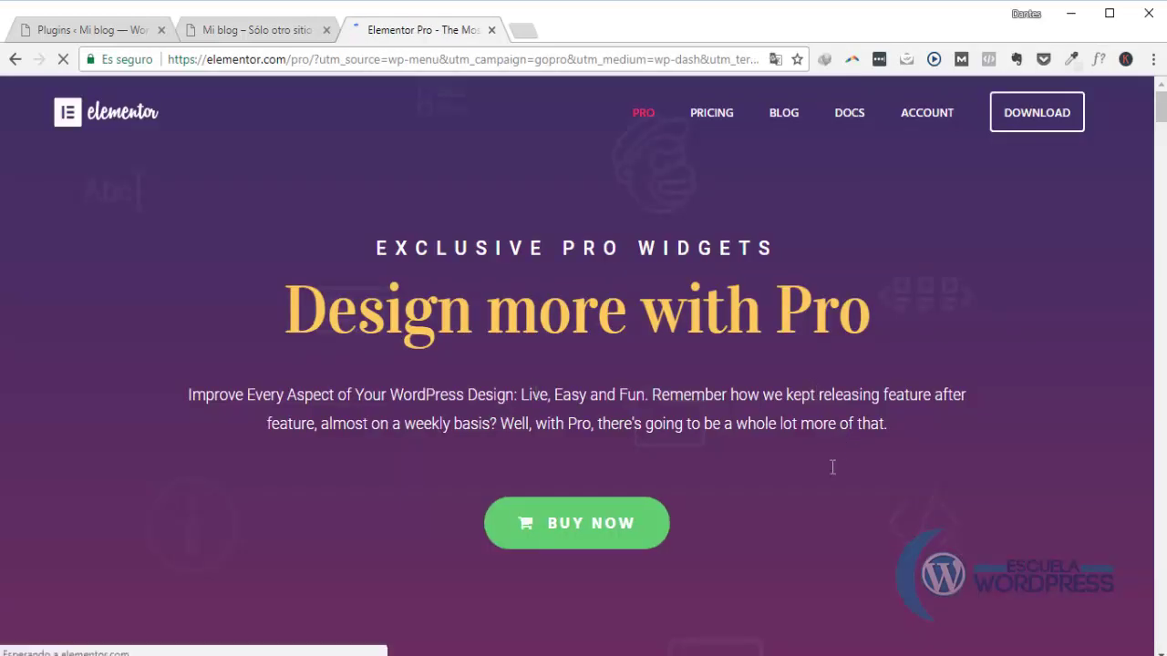
# Examine the Elementor Pro page's widgets and its Personal, Business and Unlimited pricing plans.
pyautogui.scroll(-2, 828, 479)
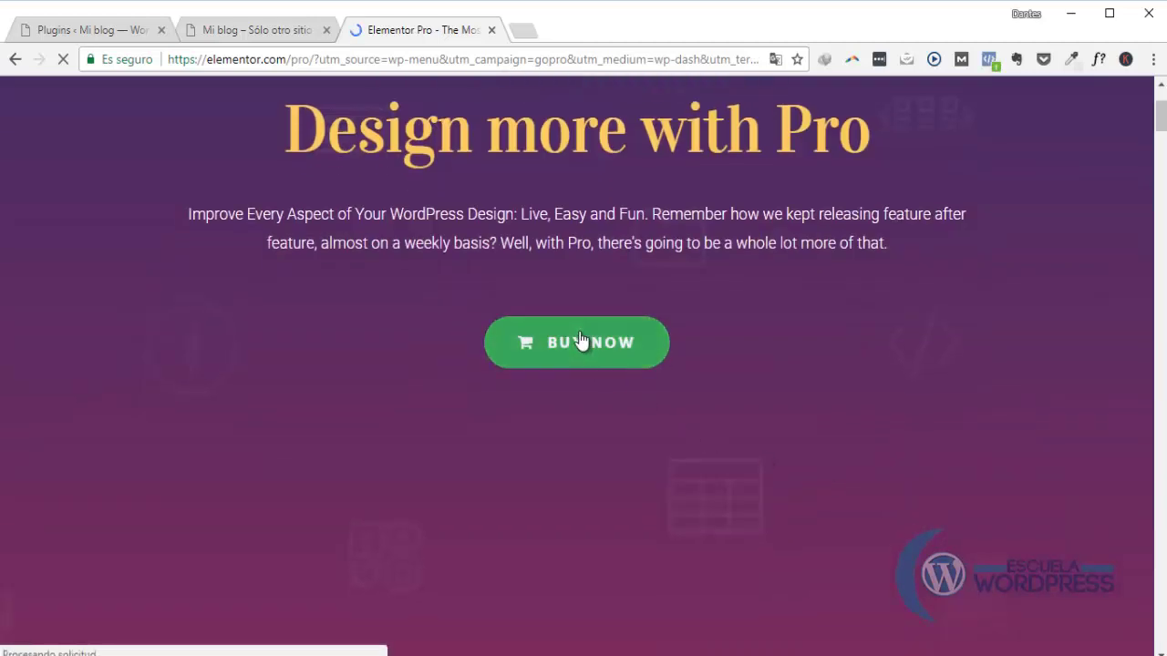
pyautogui.scroll(-1, 705, 307)
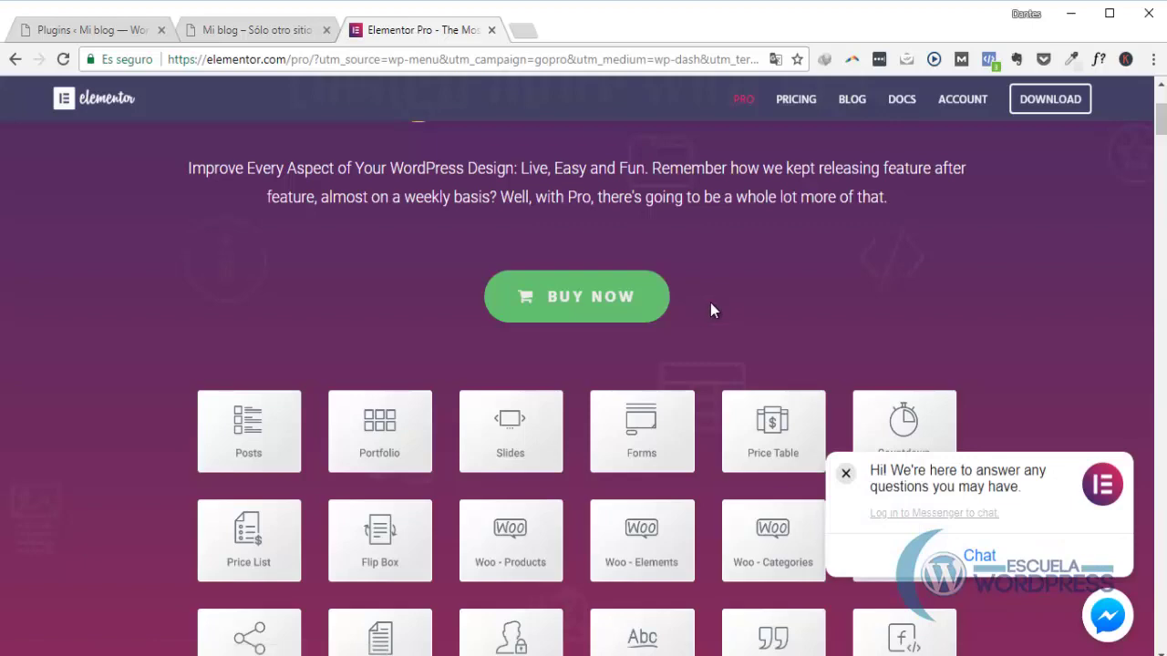
pyautogui.click(600, 310)
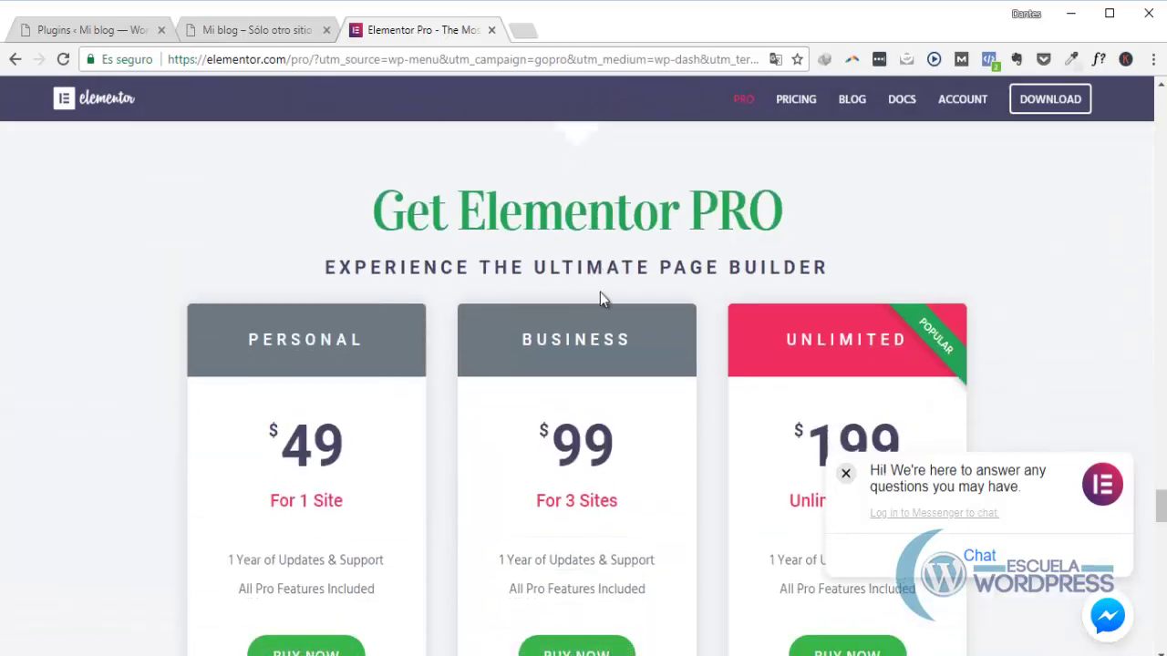
pyautogui.scroll(-1, 366, 559)
pyautogui.scroll(-1, 365, 559)
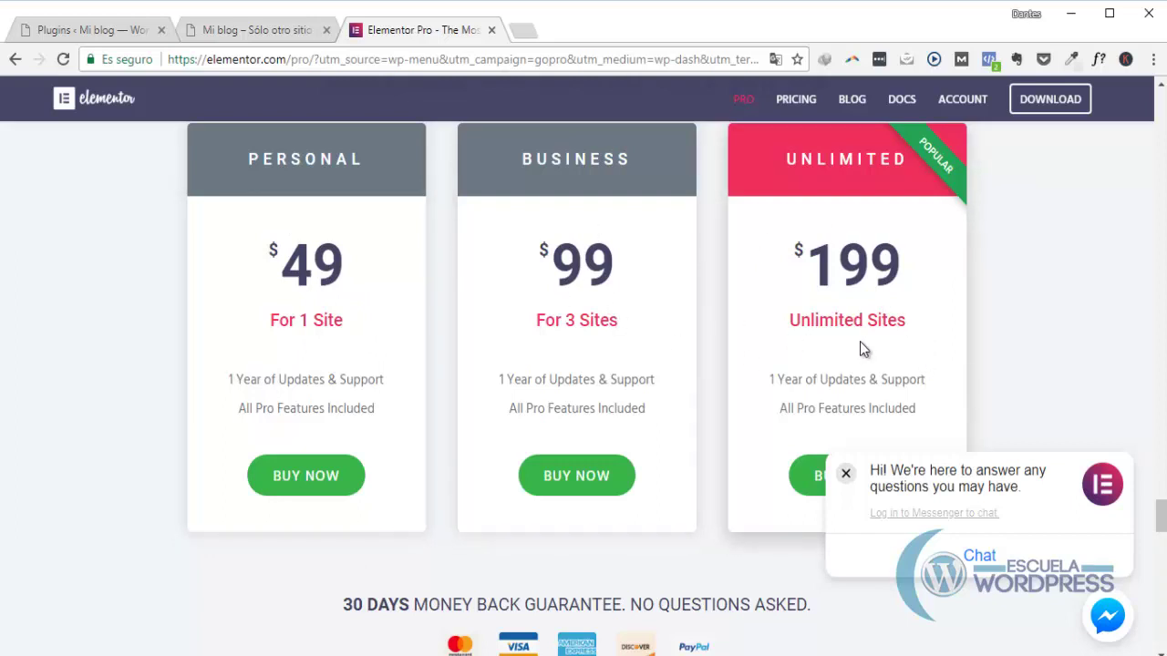
# Glance at the blog's front page, and go back from the Elementor Pro site to the Información del sistema page.
pyautogui.click(256, 34)
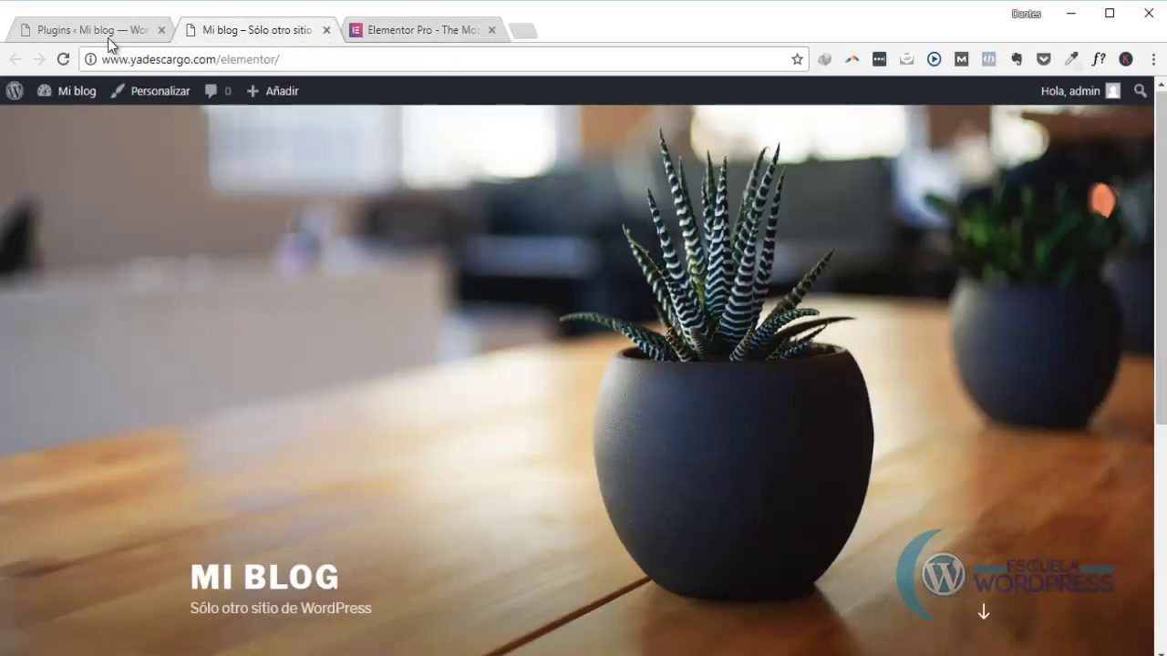
pyautogui.click(367, 33)
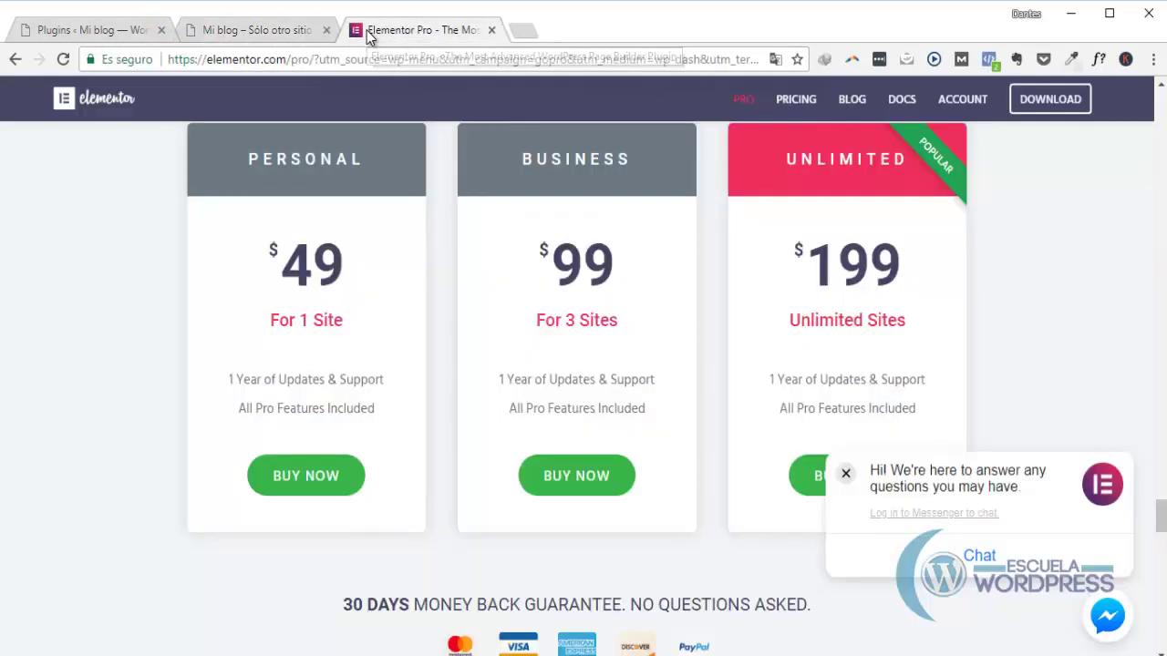
pyautogui.click(18, 60)
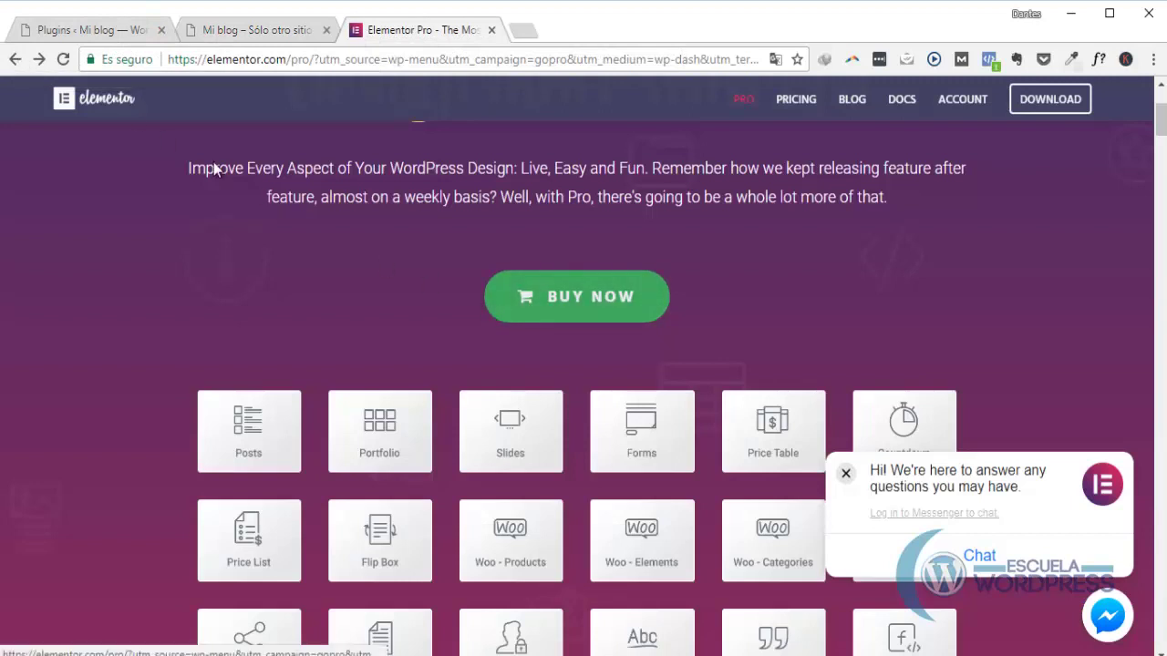
pyautogui.click(14, 60)
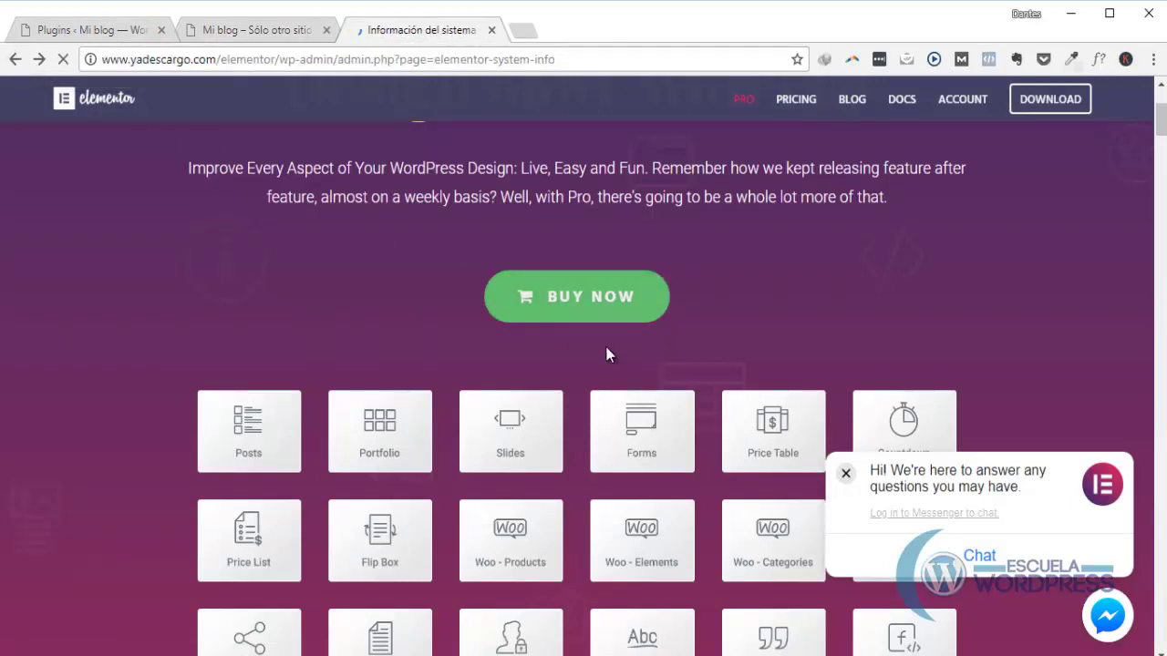